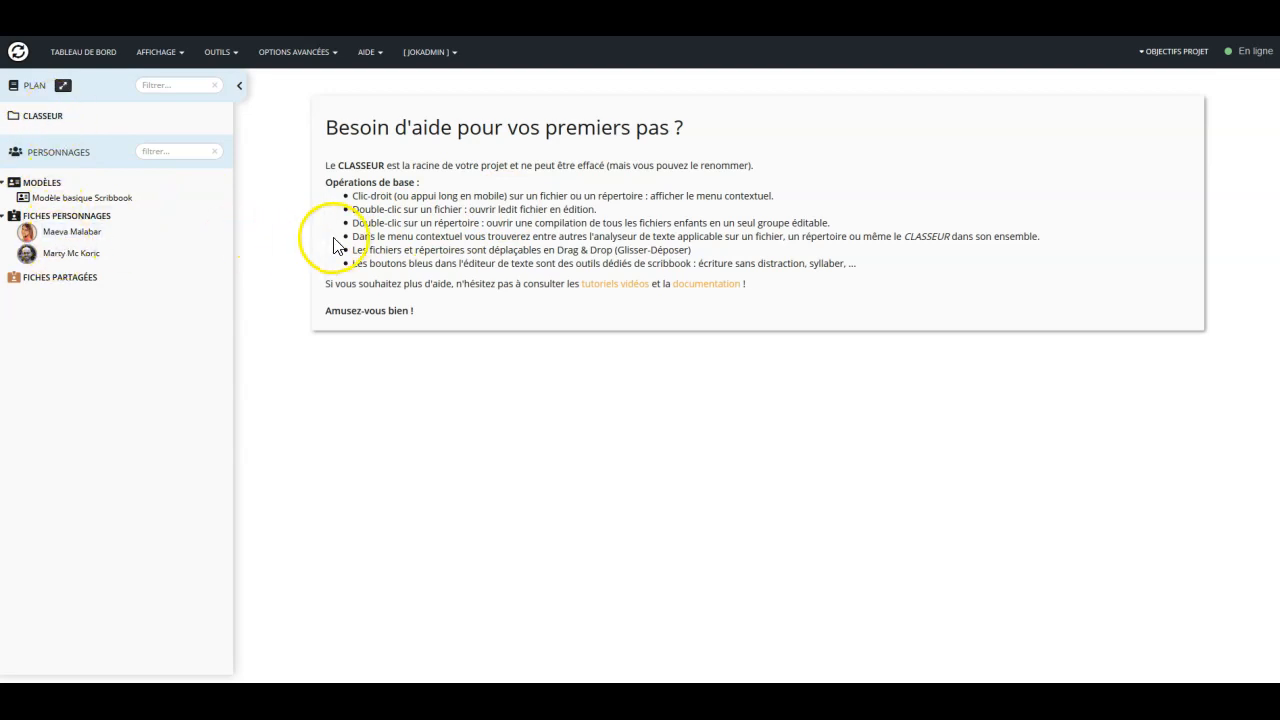
Step: Show the CLASSEUR folder in card mode and add four untitled text cards to it
{"action": "right_click", "coordinate": [53, 129]}
{"action": "left_click", "coordinate": [120, 258]}
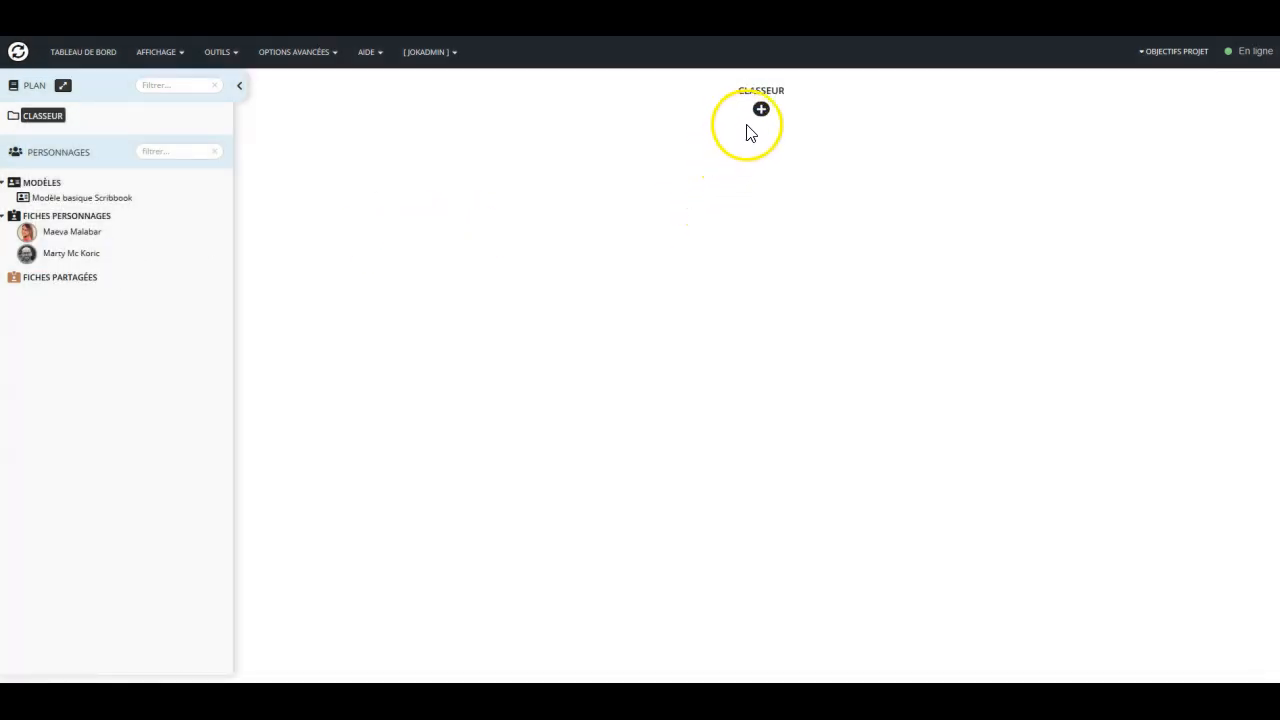
{"action": "left_click", "coordinate": [754, 112]}
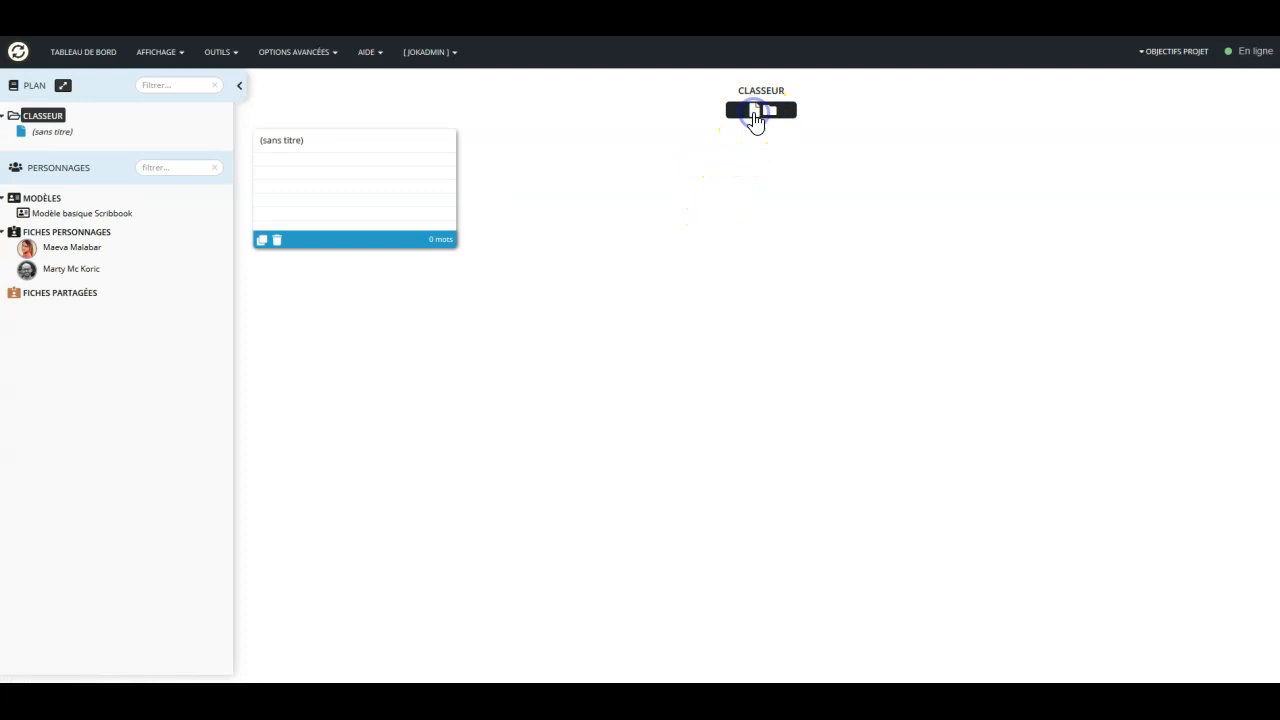
{"action": "left_click", "coordinate": [754, 112]}
{"action": "left_click", "coordinate": [754, 112]}
{"action": "left_click", "coordinate": [754, 112]}
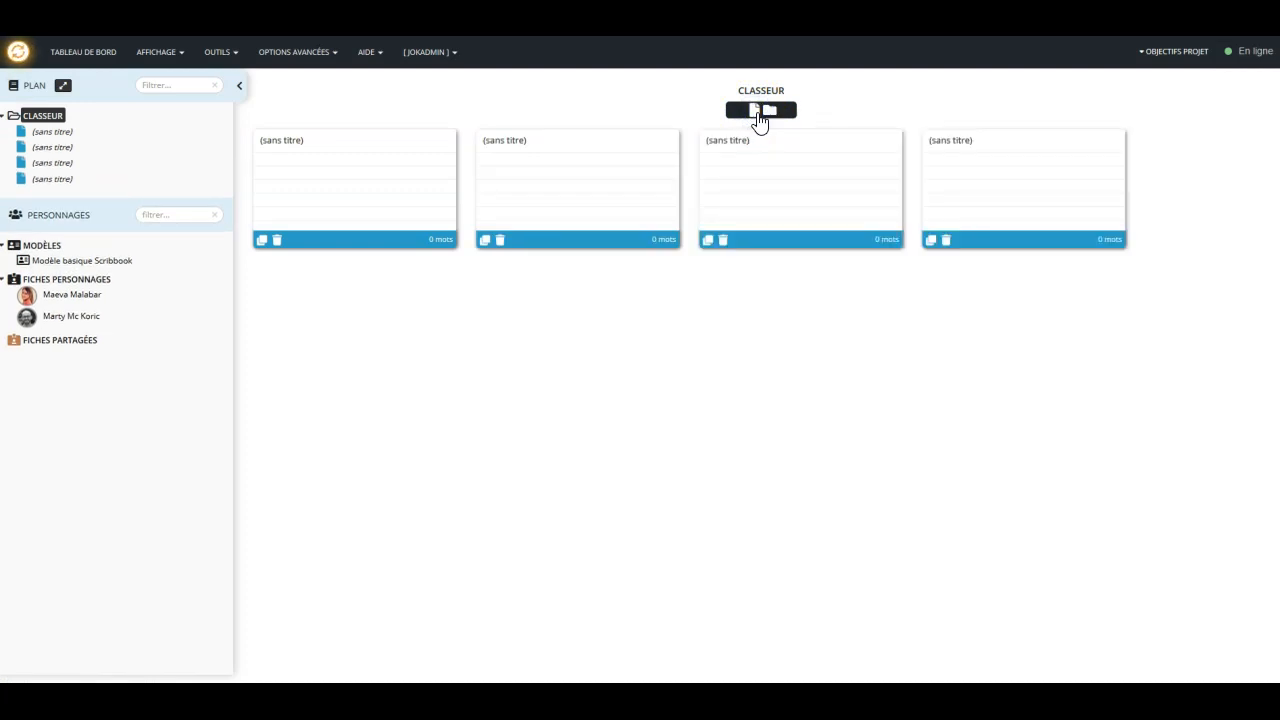
Step: Add an untitled folder under CLASSEUR and move two of the text cards into it
{"action": "left_click", "coordinate": [770, 112]}
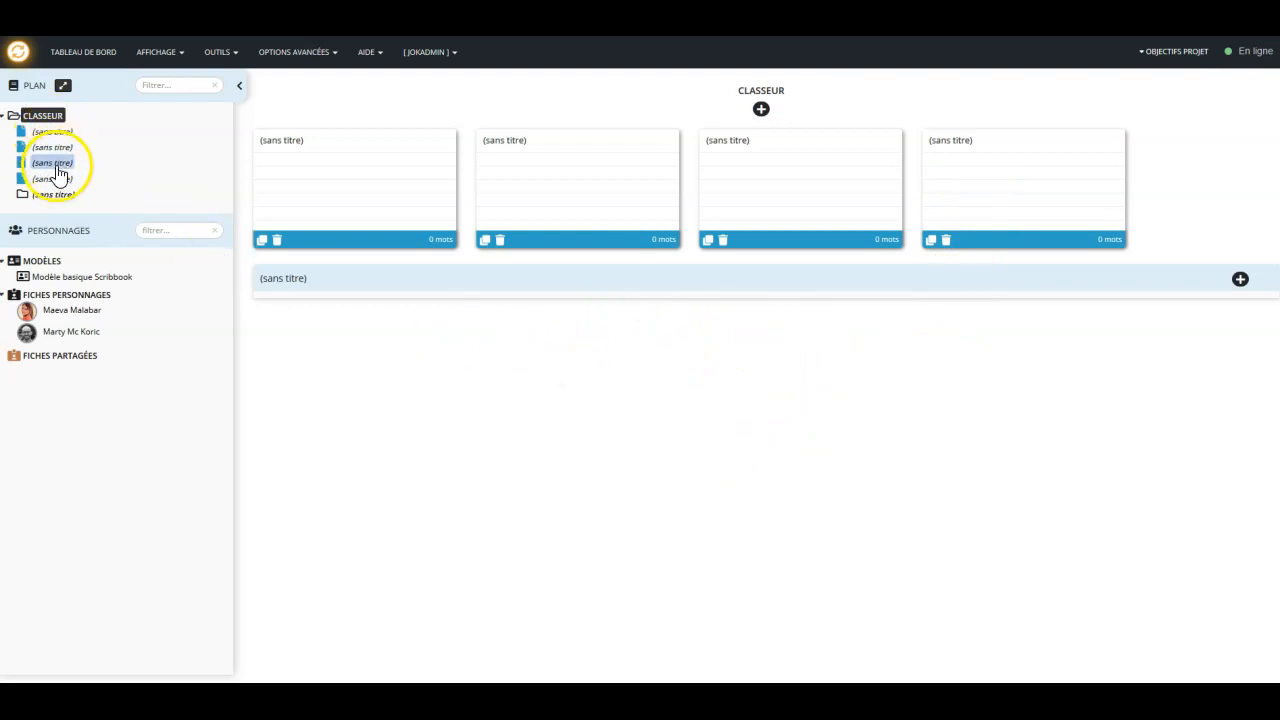
{"action": "left_click_drag", "start_coordinate": [343, 193], "coordinate": [366, 334]}
{"action": "left_click_drag", "start_coordinate": [343, 191], "coordinate": [586, 366]}
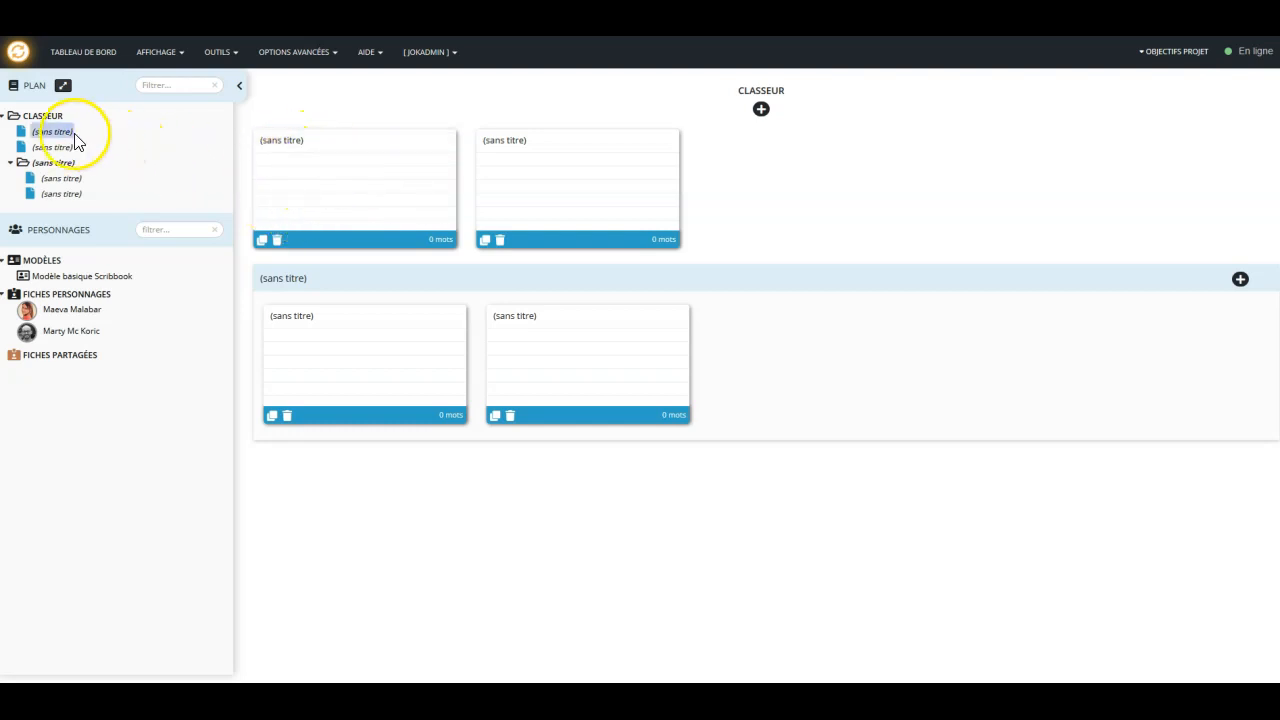
Step: Title the two text cards directly under CLASSEUR 1 and 2
{"action": "left_click", "coordinate": [274, 138]}
{"action": "type", "text": "1"}
{"action": "left_click", "coordinate": [729, 178]}
{"action": "left_click", "coordinate": [541, 138]}
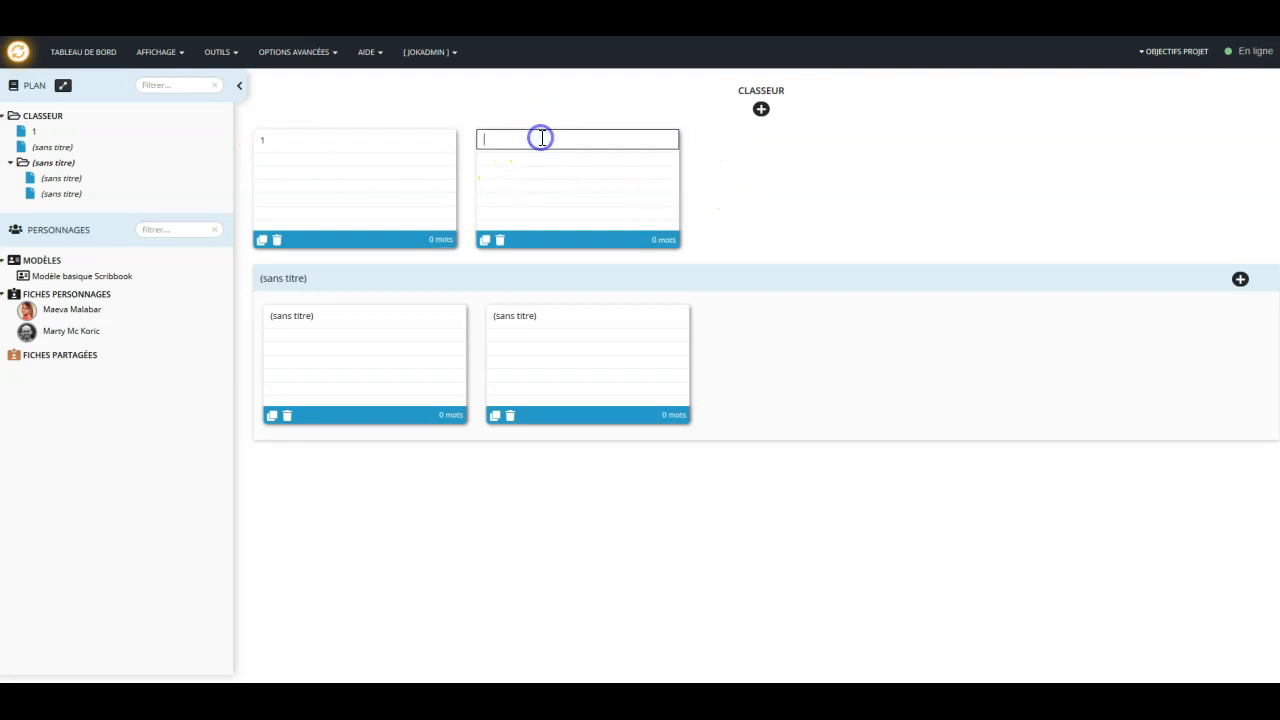
{"action": "type", "text": "2"}
{"action": "left_click", "coordinate": [837, 169]}
Step: Title the folder's two text cards 3 and 4, and name the folder Ch
{"action": "left_click", "coordinate": [348, 315]}
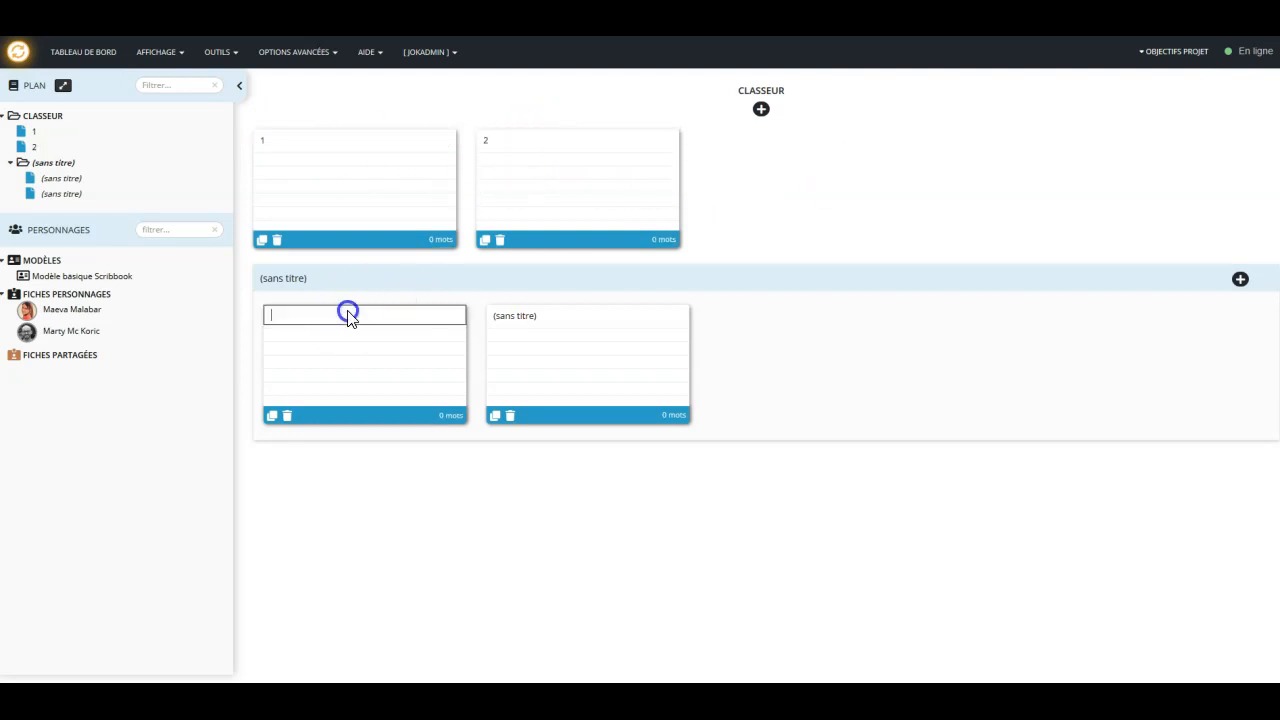
{"action": "type", "text": "3"}
{"action": "left_click", "coordinate": [566, 318]}
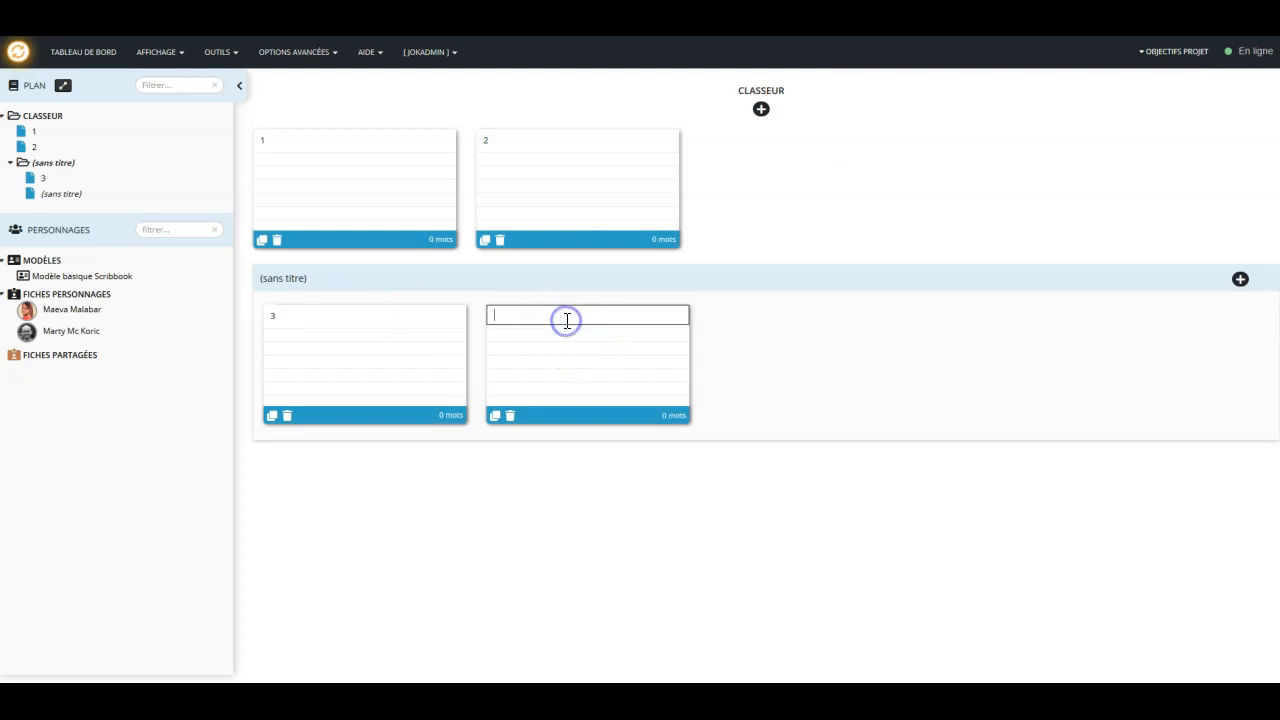
{"action": "type", "text": "4"}
{"action": "left_click", "coordinate": [360, 279]}
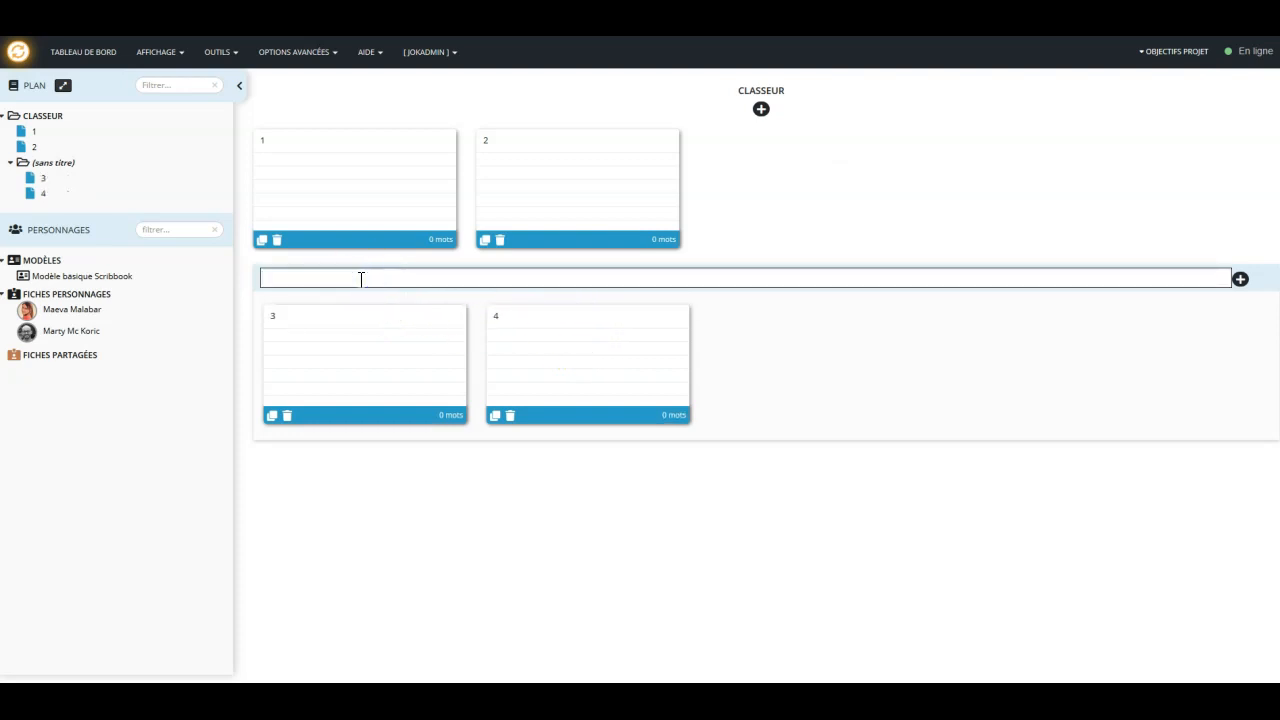
{"action": "left_click", "coordinate": [853, 229]}
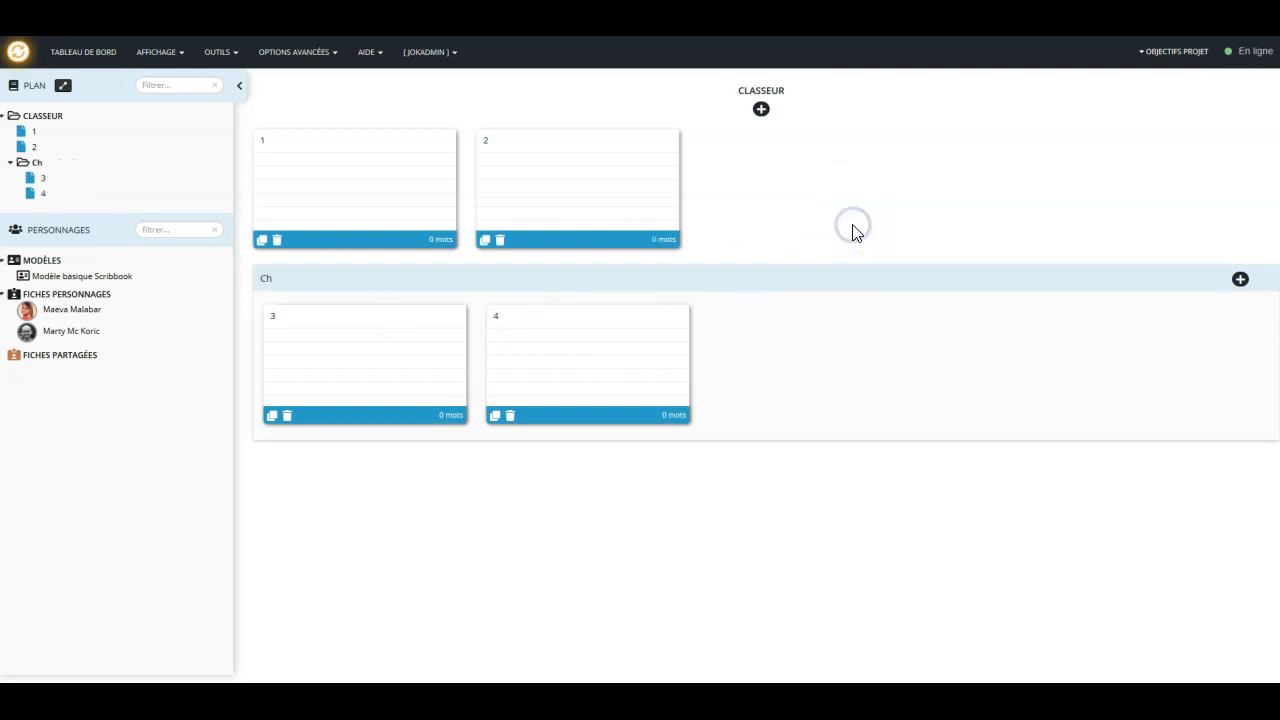
Step: Write "synopsis" as the synopsis on card 1
{"action": "left_click", "coordinate": [391, 205]}
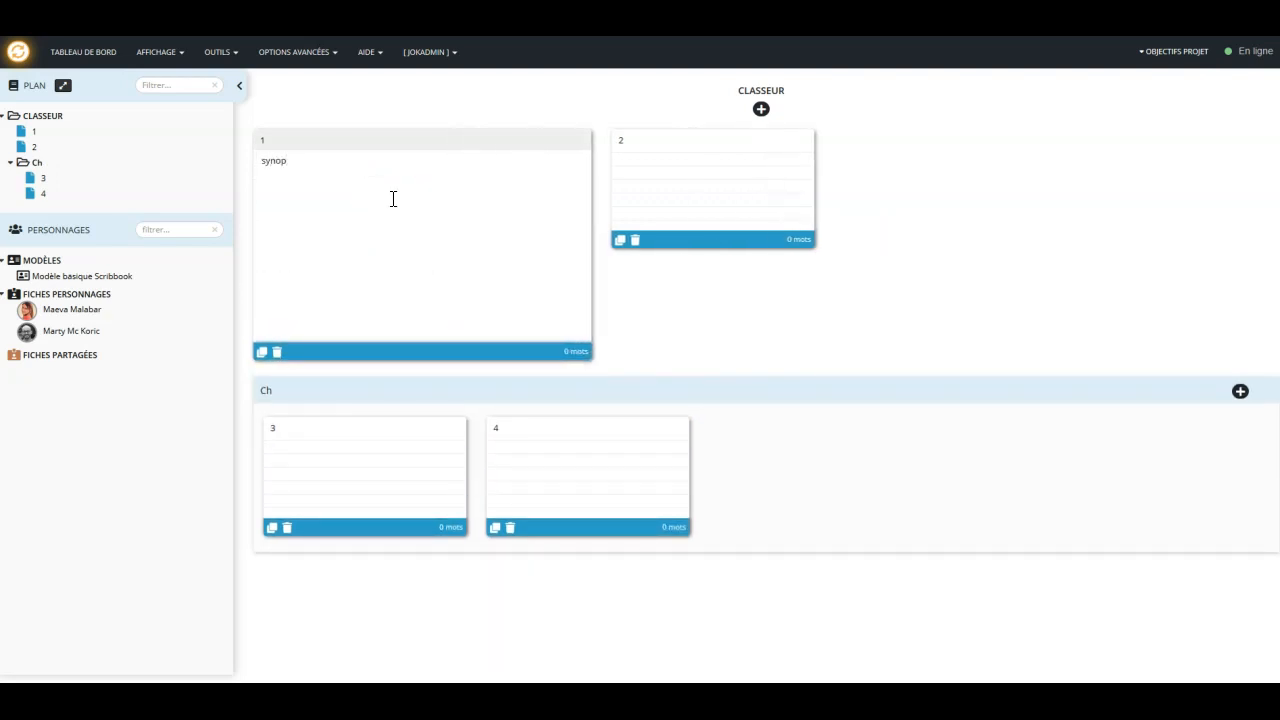
{"action": "left_click", "coordinate": [912, 305]}
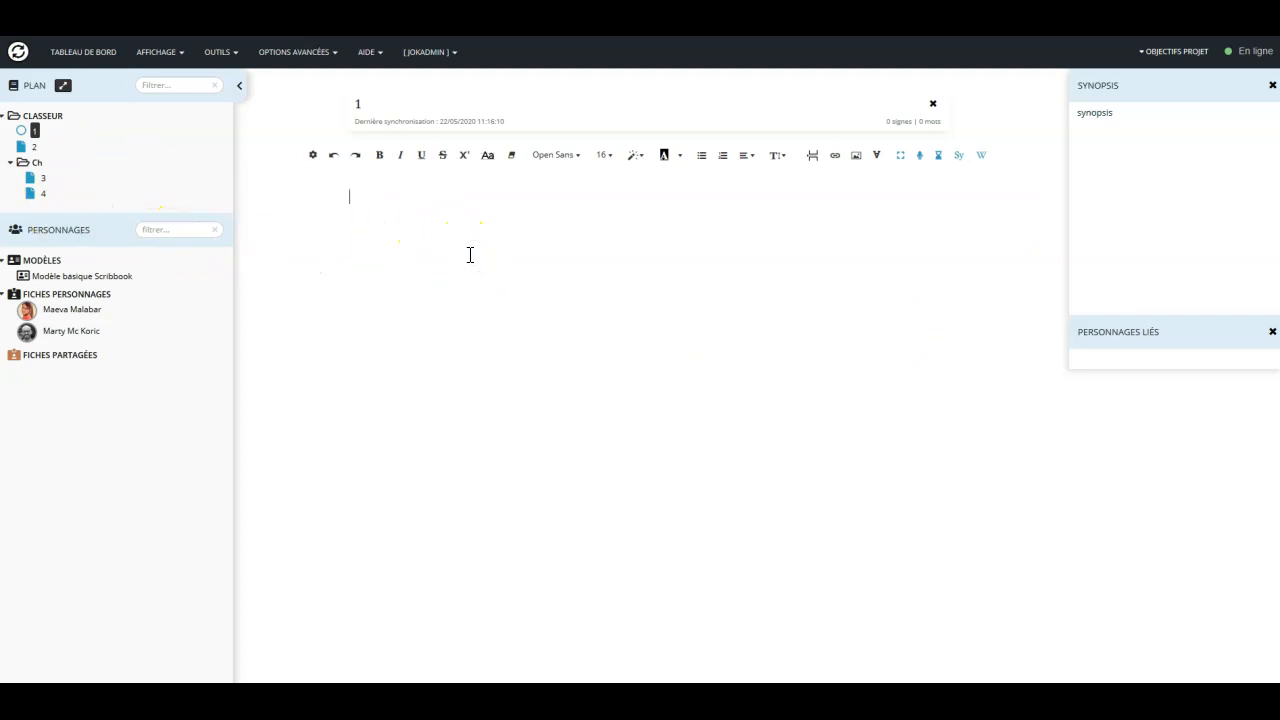
Step: Show the Ch folder in card mode
{"action": "right_click", "coordinate": [40, 168]}
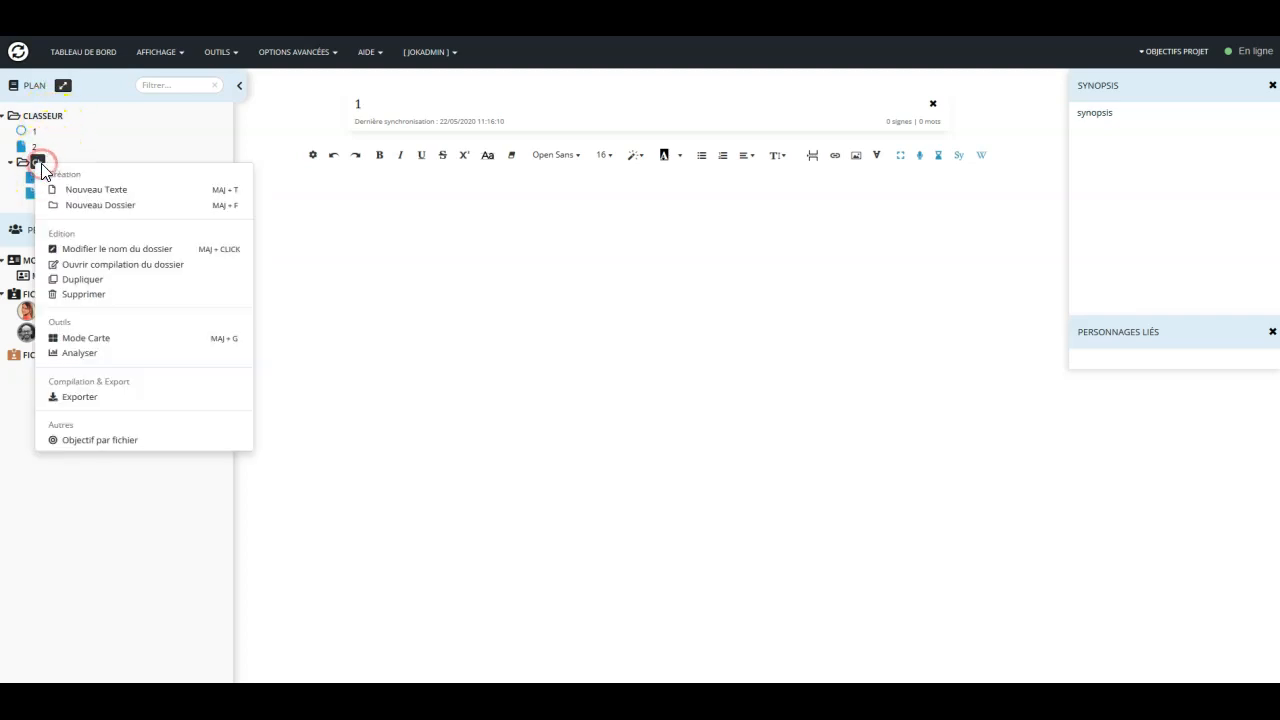
{"action": "left_click", "coordinate": [108, 339]}
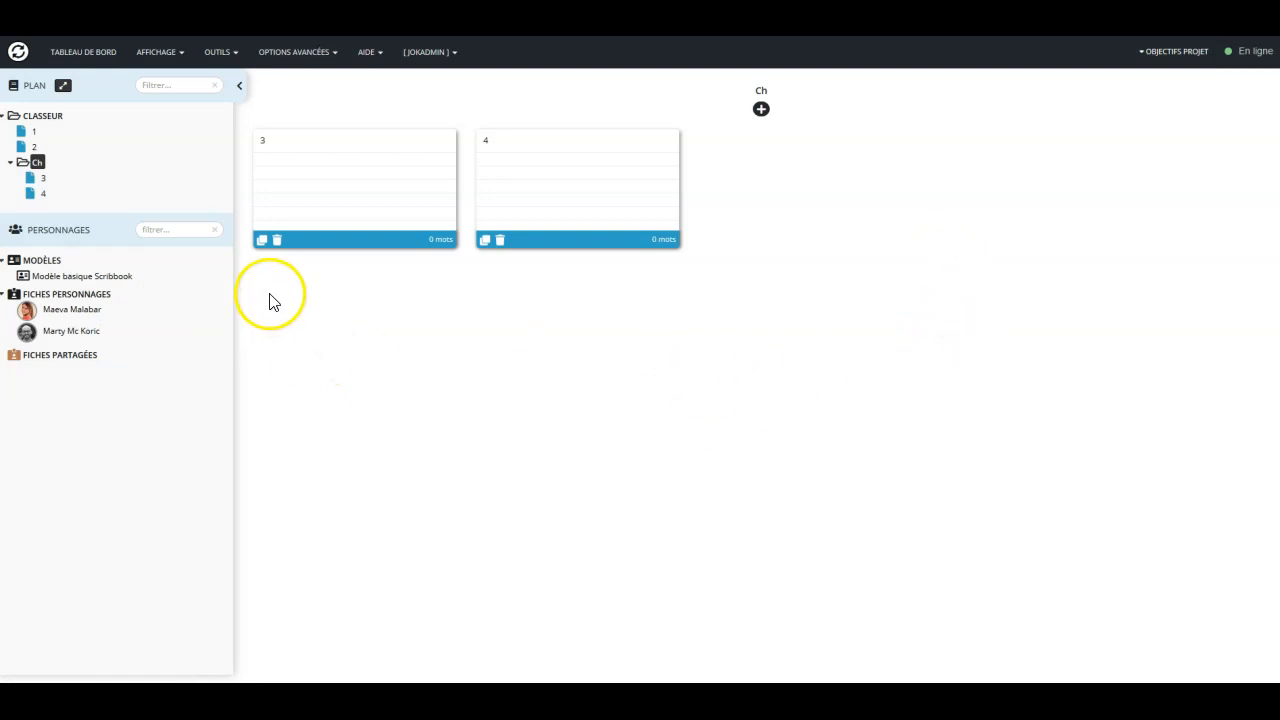
Step: Duplicate card 3 in the Ch folder and delete the copy
{"action": "left_click", "coordinate": [262, 241]}
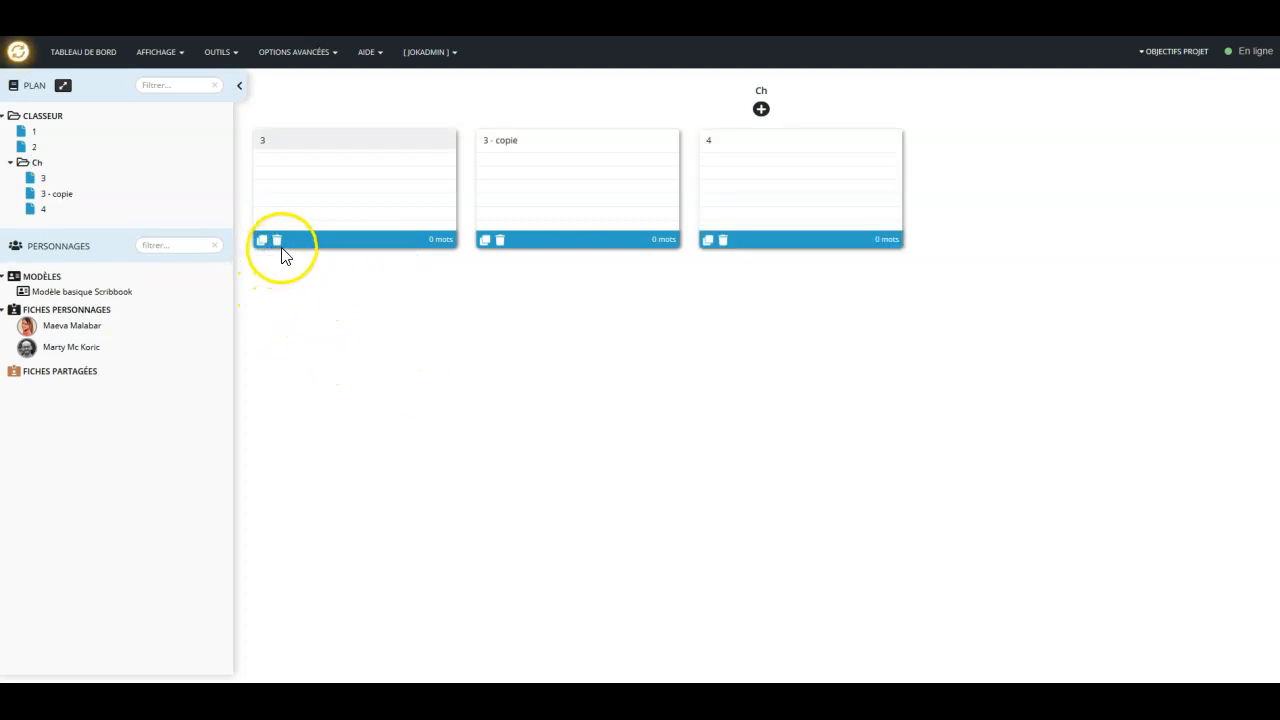
{"action": "left_click", "coordinate": [499, 241]}
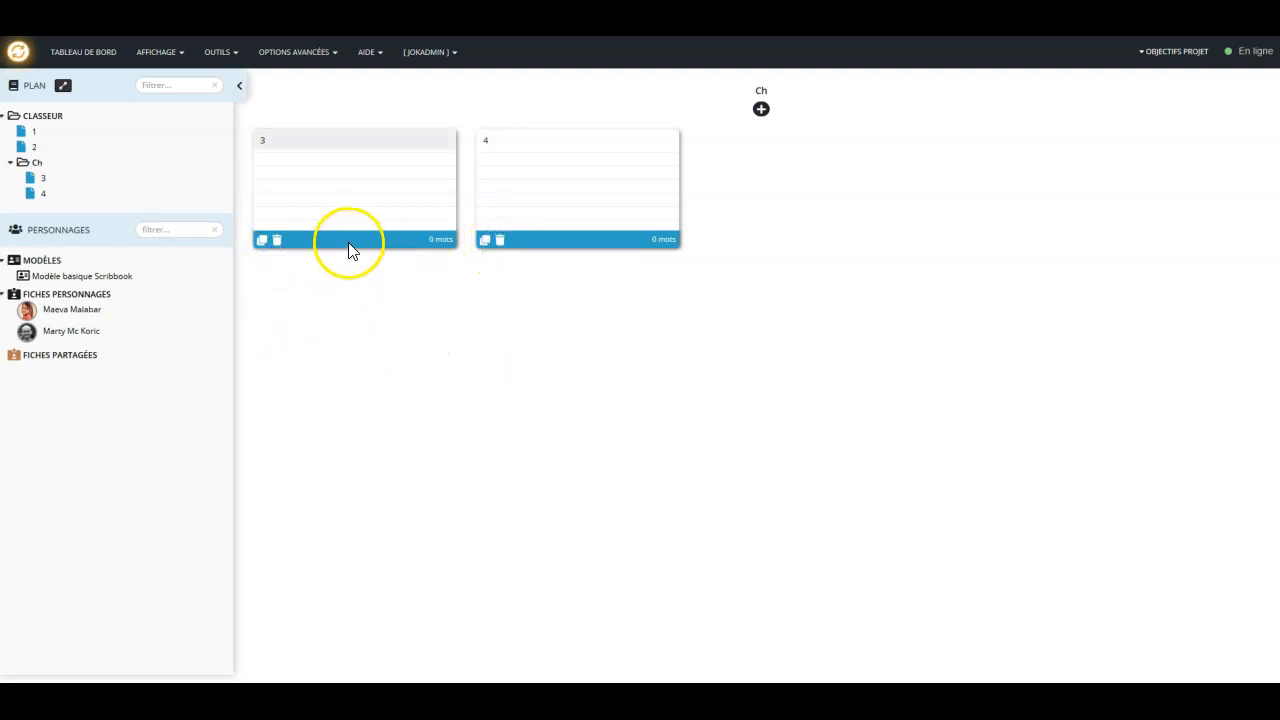
Step: Set the colour of card 3 to red-orange and the colour of card 4 to pink
{"action": "left_click", "coordinate": [353, 188]}
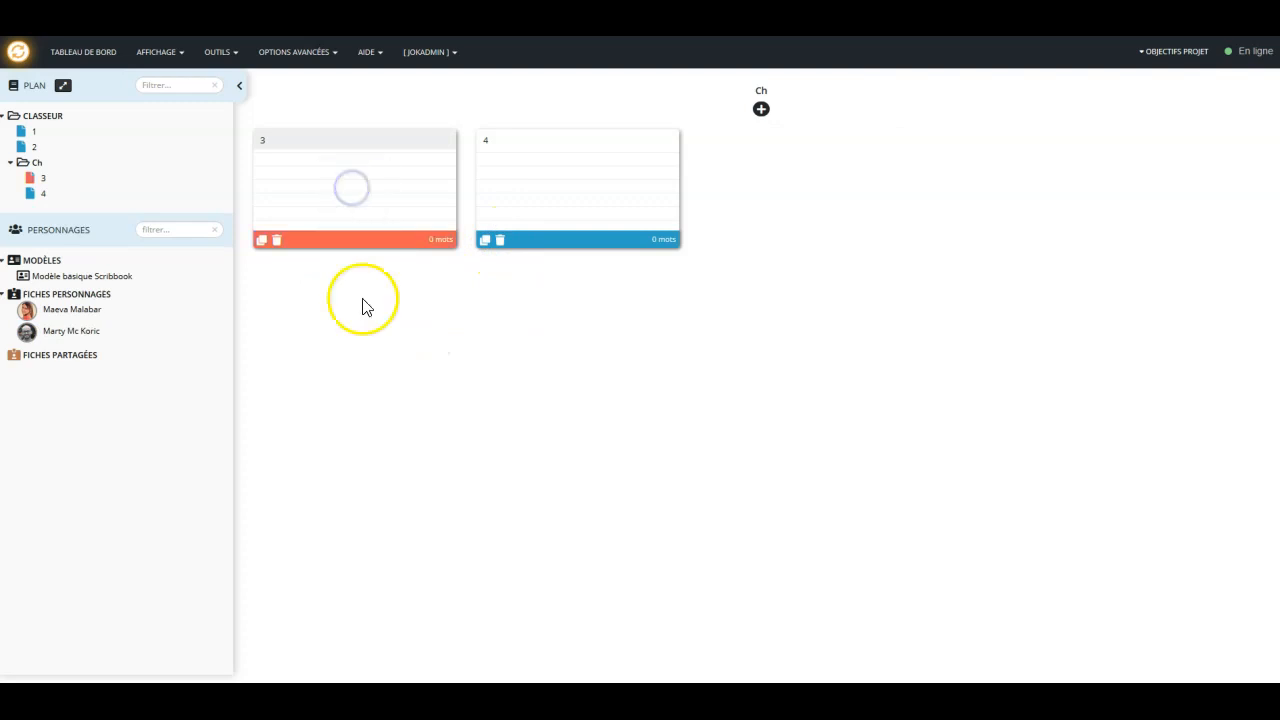
{"action": "left_click", "coordinate": [555, 240]}
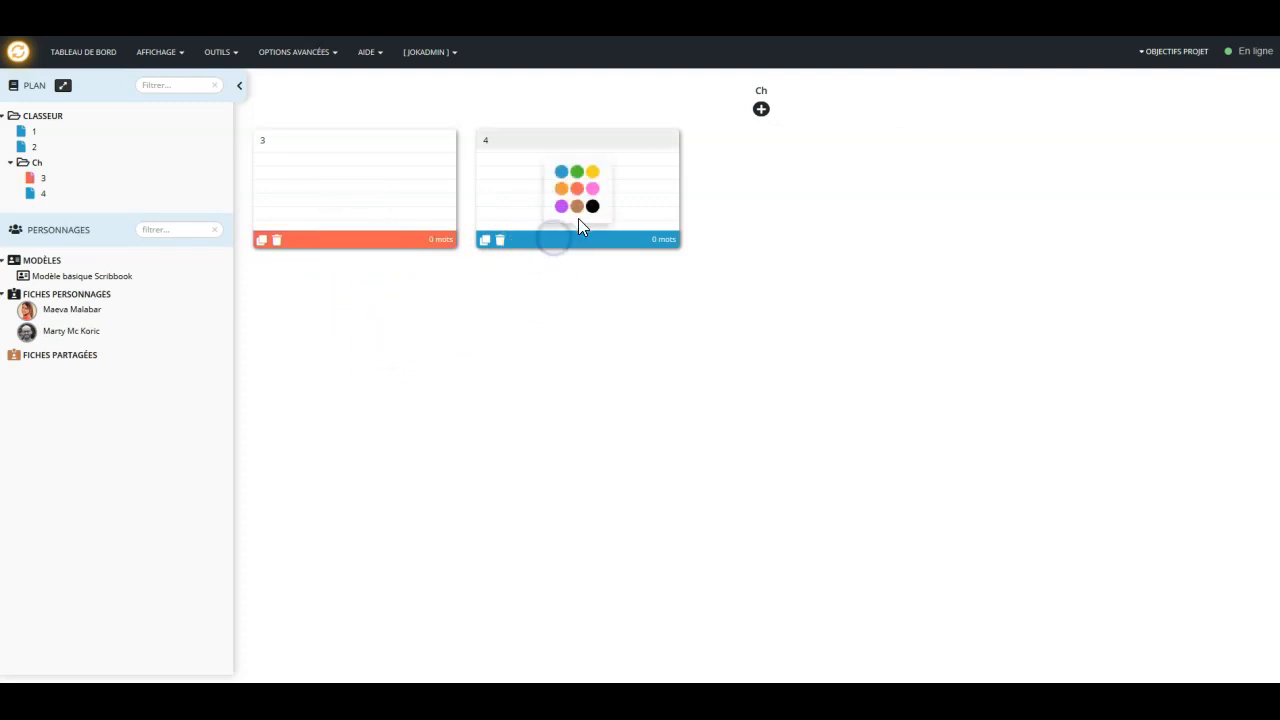
{"action": "left_click", "coordinate": [592, 190]}
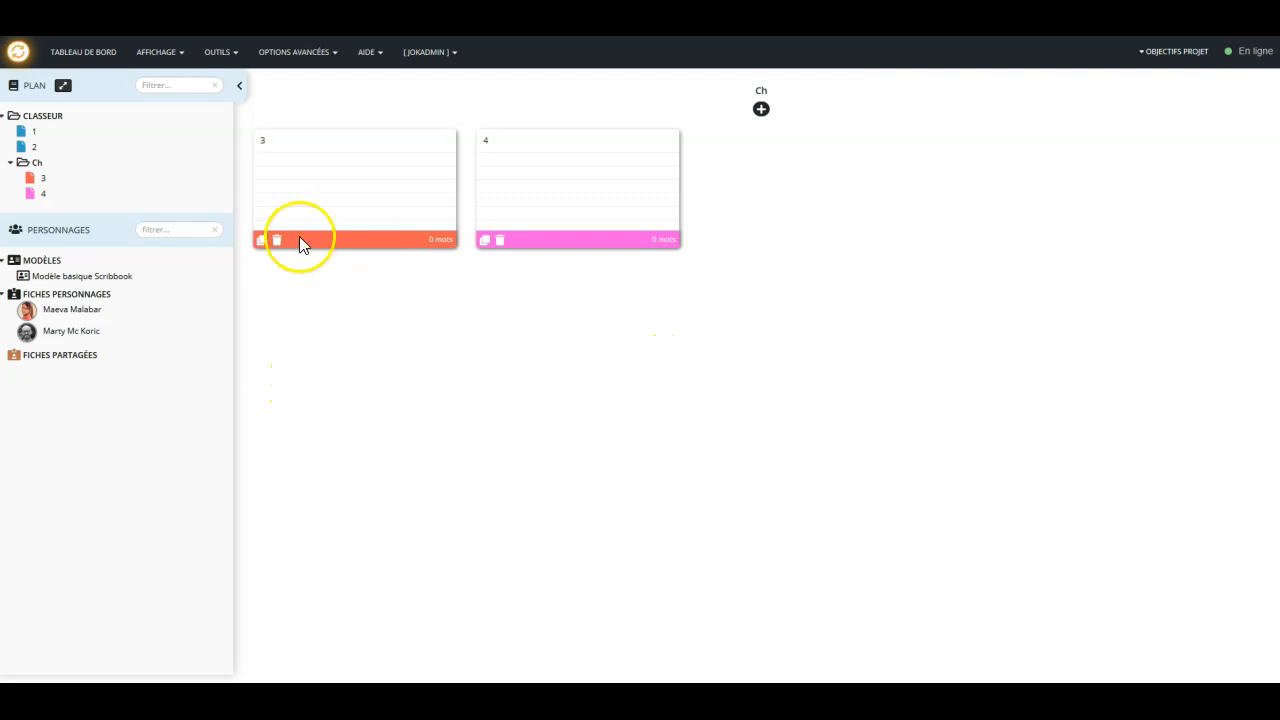
Step: Write card 3's synopsis as "Je suis", a second "Je suis" in bold, and "liste" as a bulleted item
{"action": "left_click", "coordinate": [318, 192]}
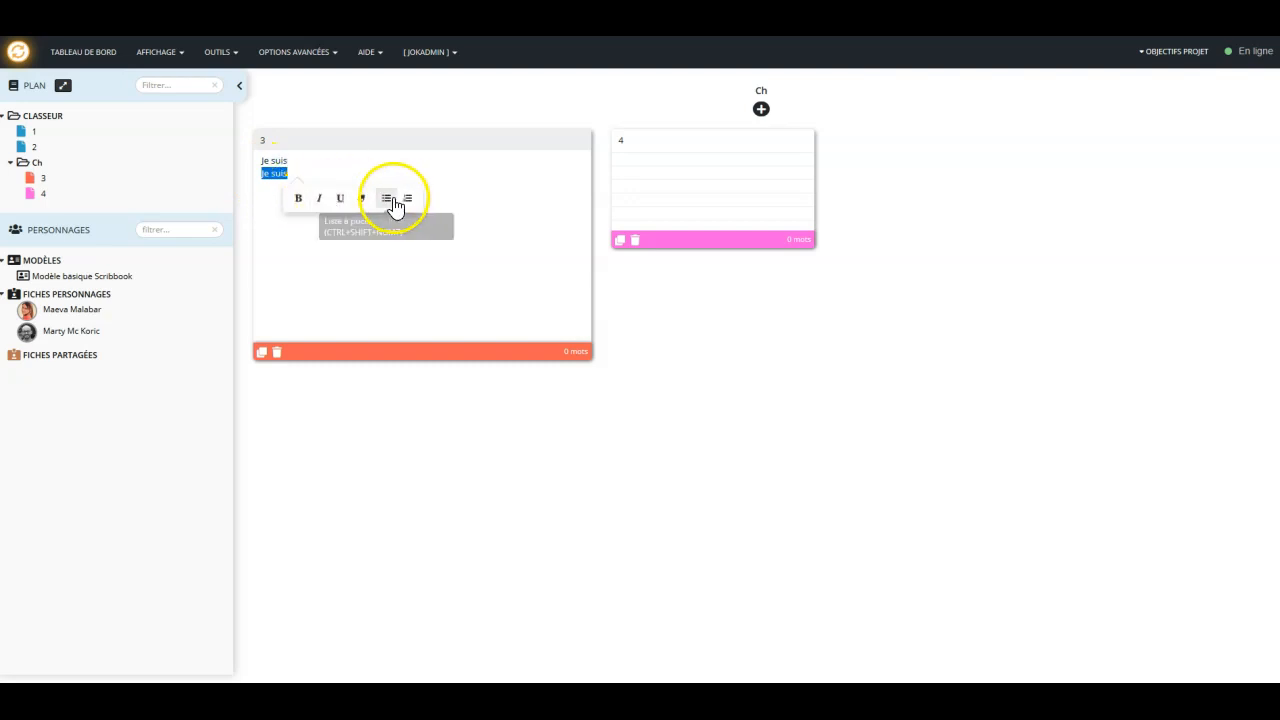
{"action": "left_click", "coordinate": [298, 200]}
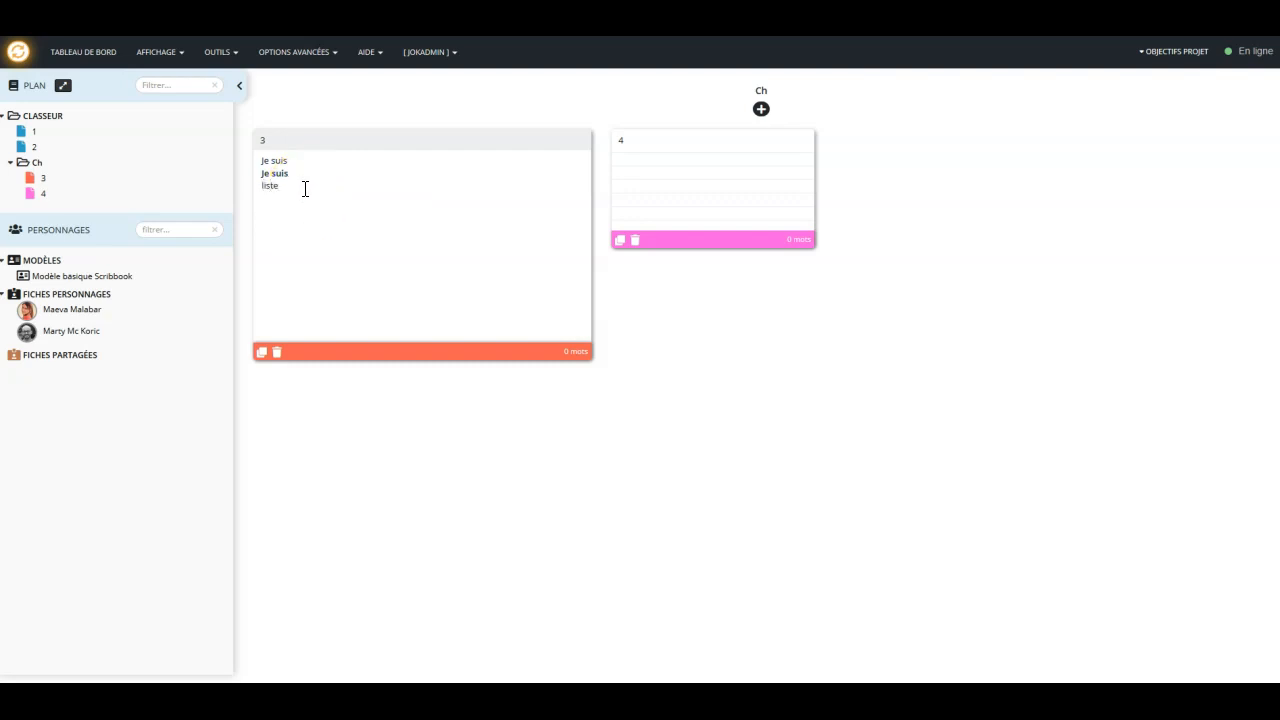
{"action": "double_click", "coordinate": [276, 188]}
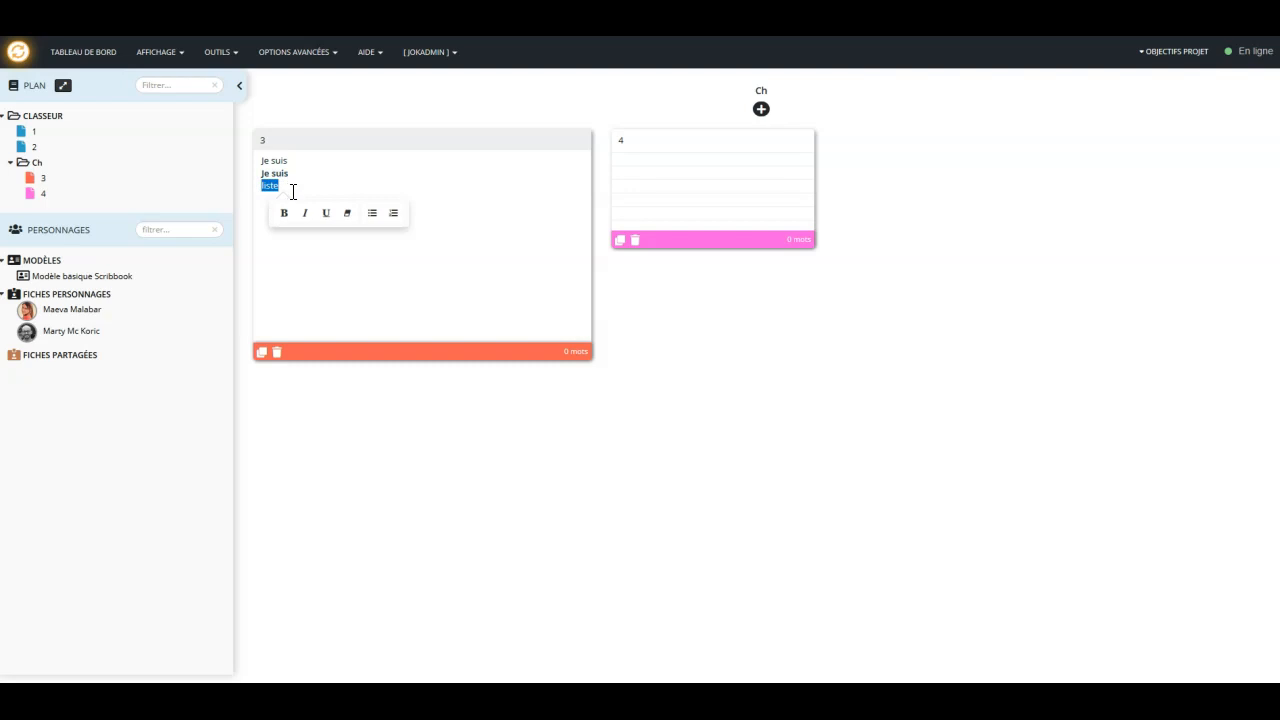
{"action": "left_click", "coordinate": [368, 212]}
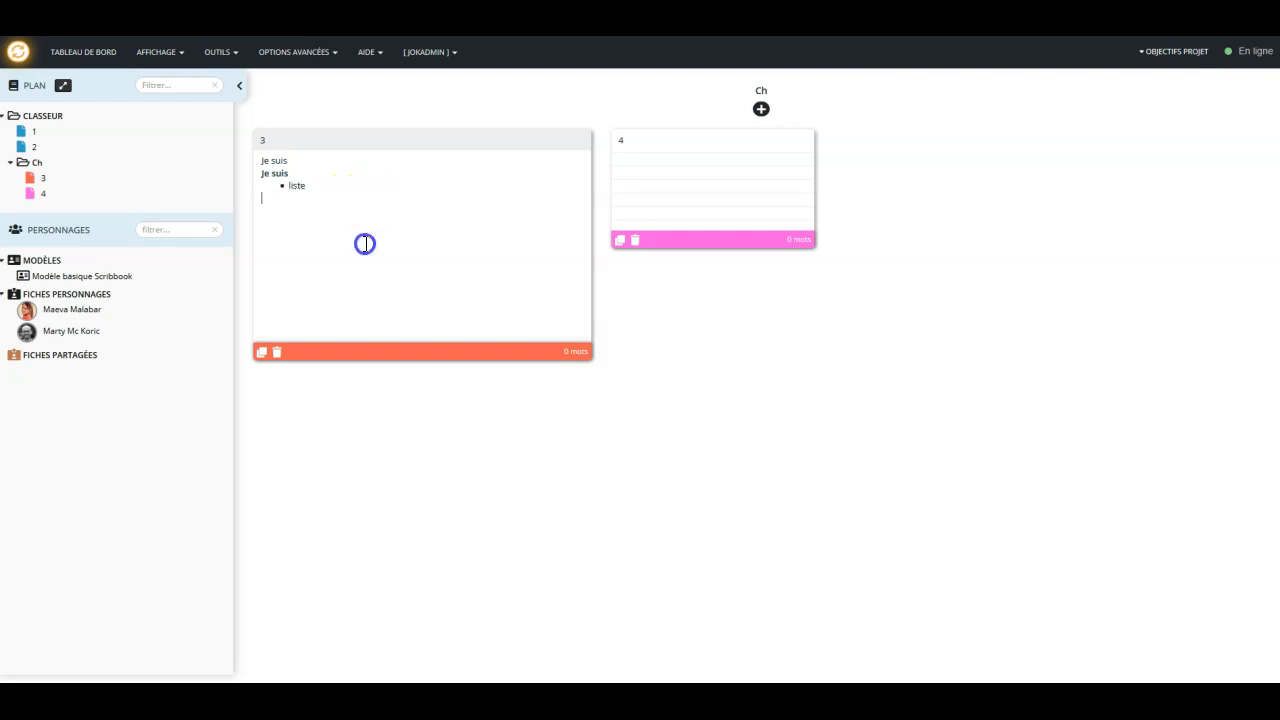
{"action": "left_click", "coordinate": [672, 329]}
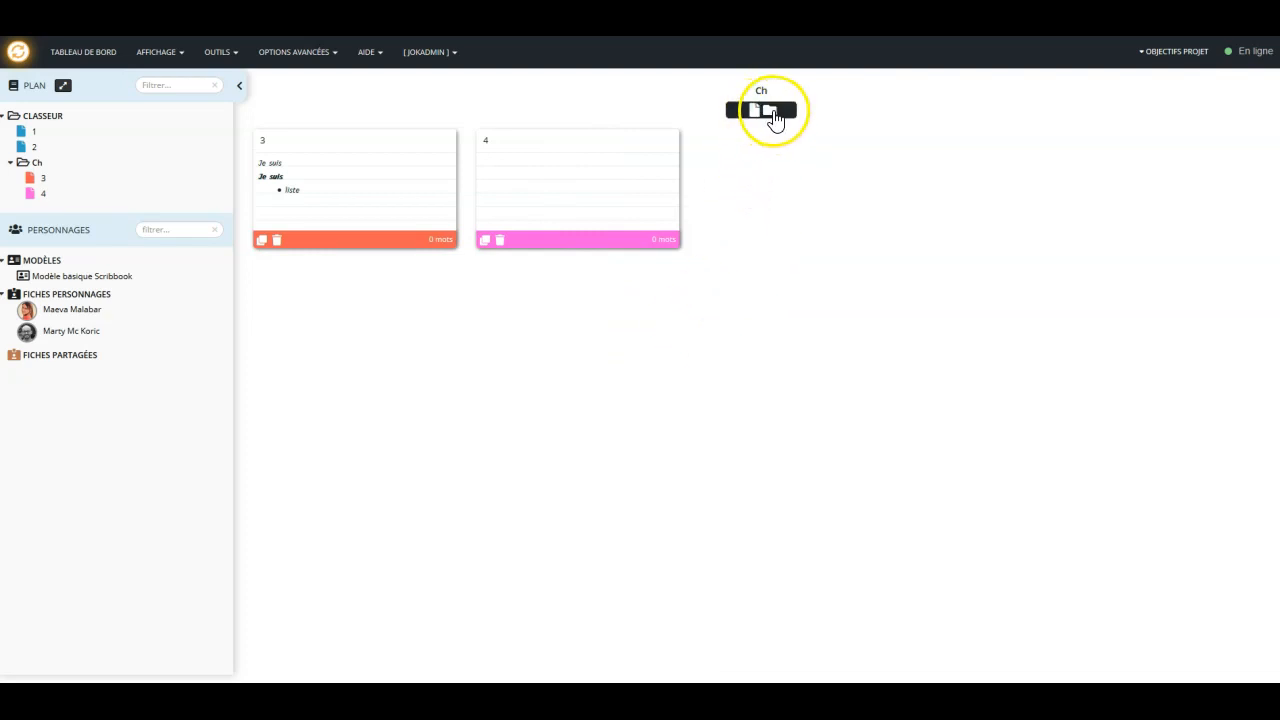
Step: Add an untitled subfolder to Ch, holding card 4 and a new untitled text card
{"action": "left_click", "coordinate": [770, 110]}
{"action": "left_click_drag", "start_coordinate": [622, 215], "coordinate": [568, 347]}
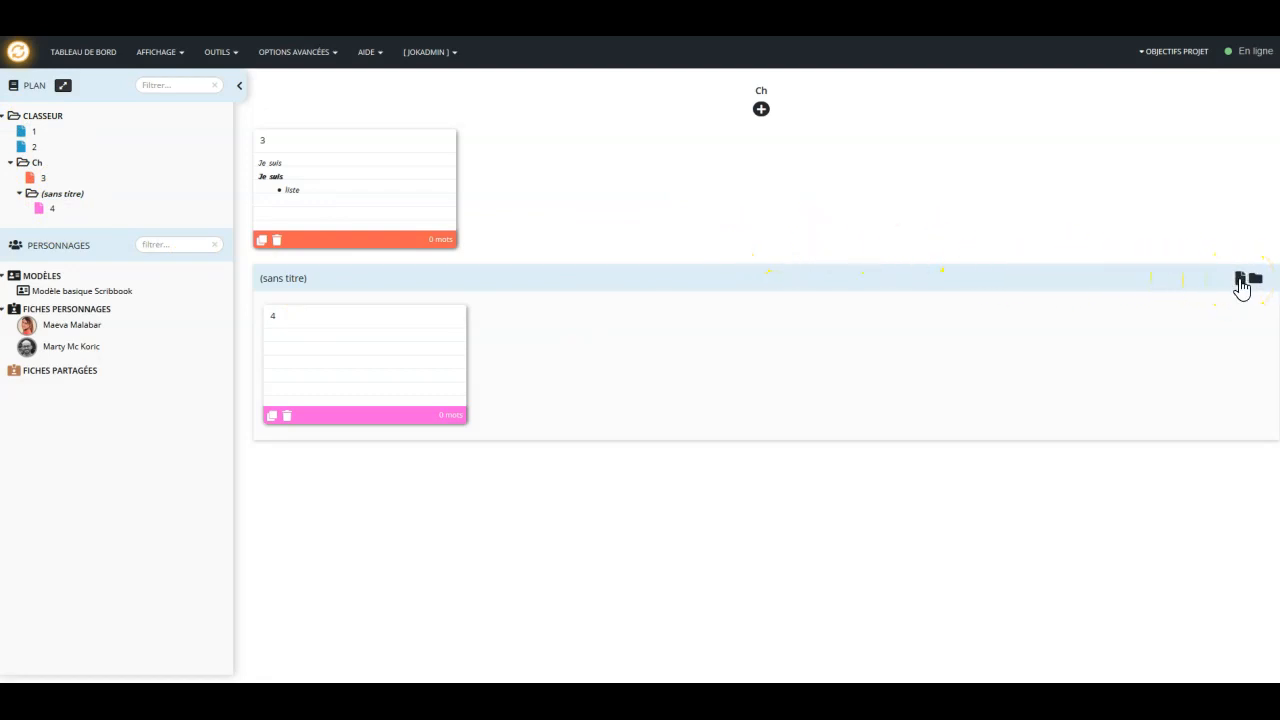
{"action": "left_click", "coordinate": [1241, 281]}
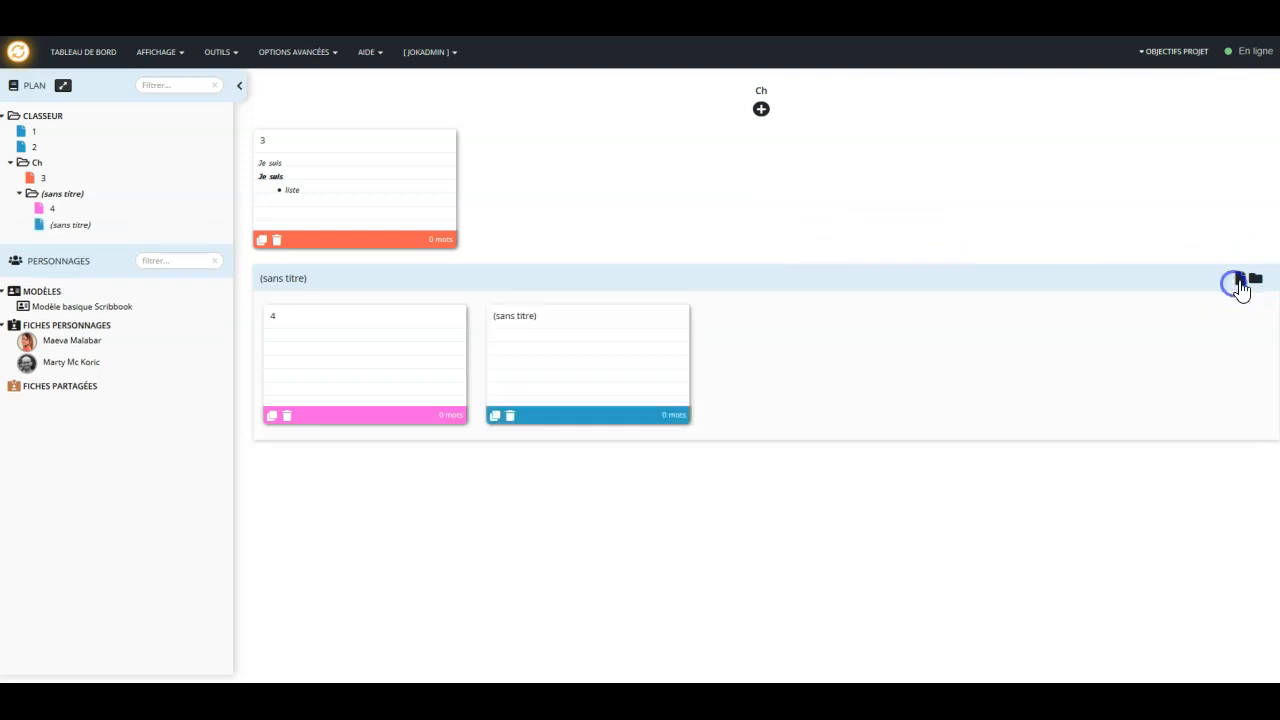
Step: Link both existing characters in card 4's synopsis with @@ mentions, each on its own line
{"action": "left_click", "coordinate": [338, 344]}
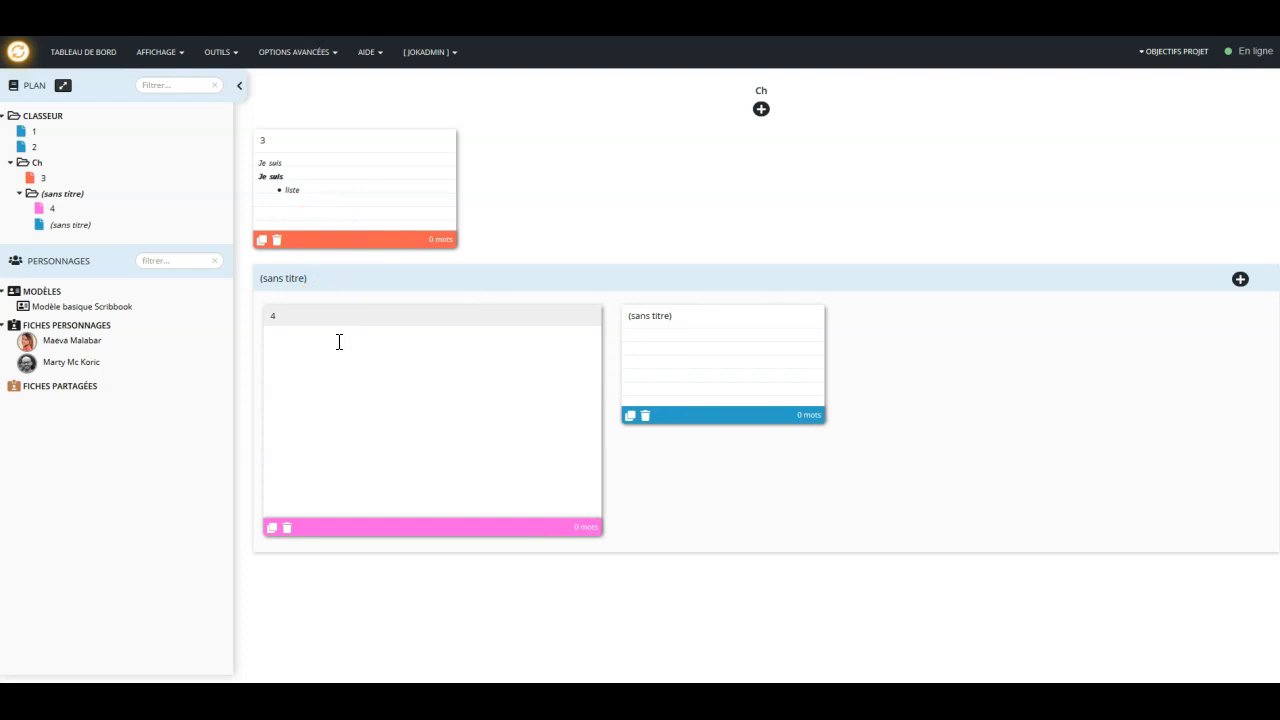
{"action": "type", "text": "@@"}
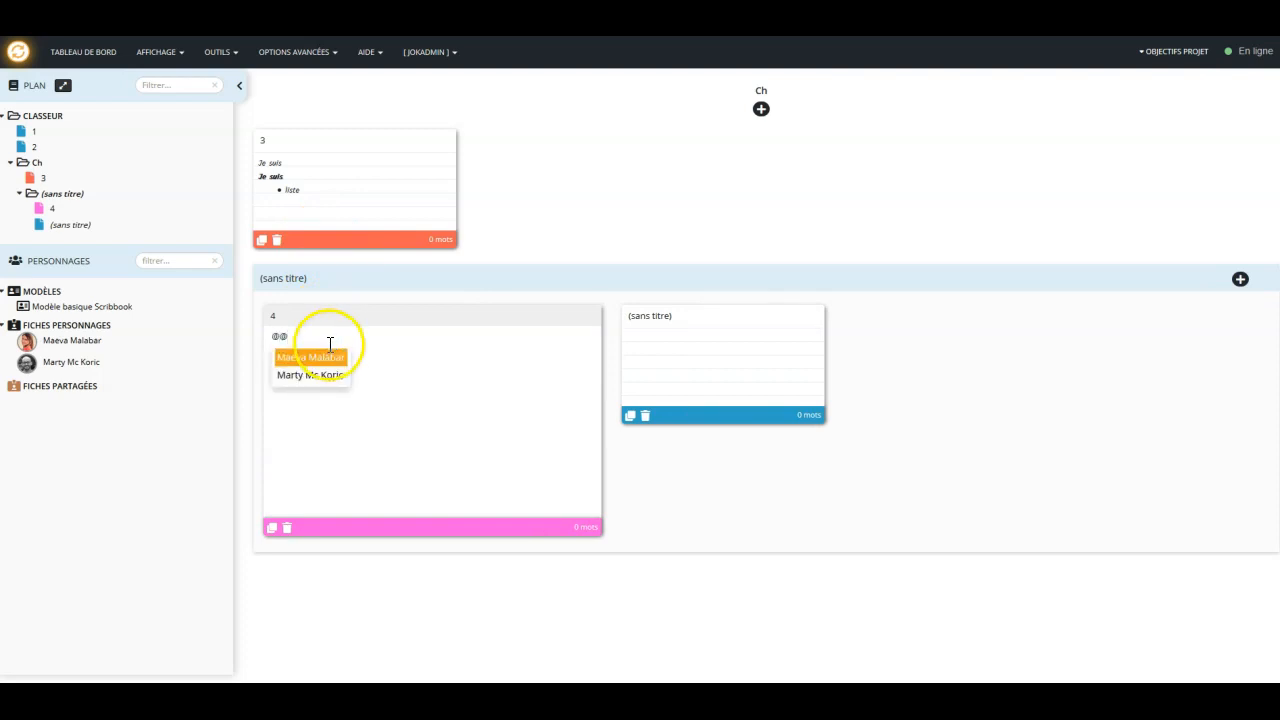
{"action": "left_click", "coordinate": [329, 359]}
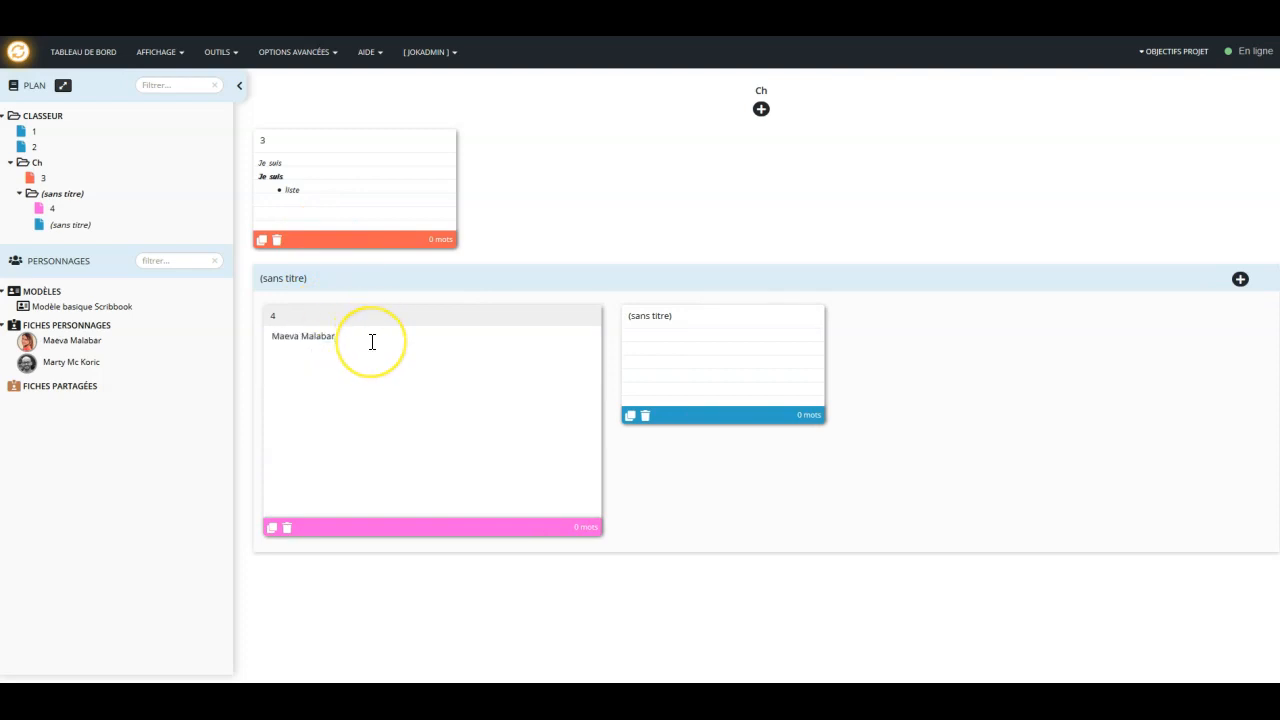
{"action": "key", "text": "Return"}
{"action": "type", "text": "@@"}
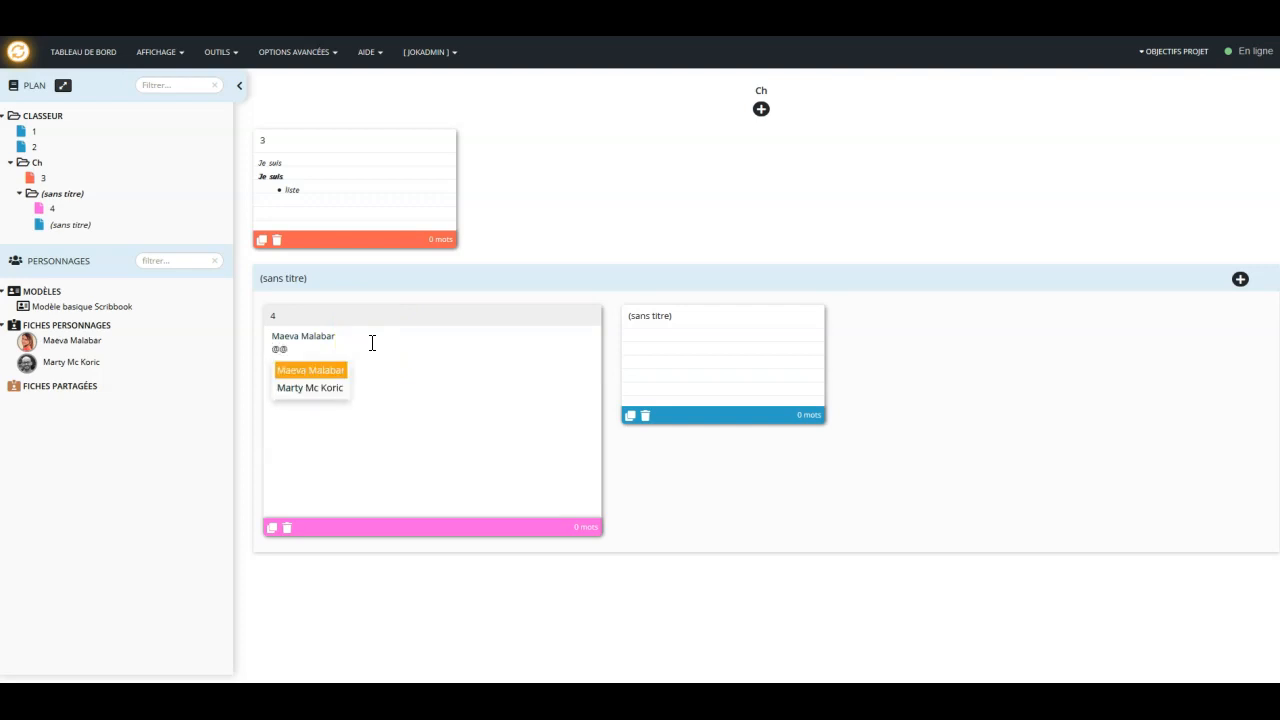
{"action": "left_click", "coordinate": [336, 388]}
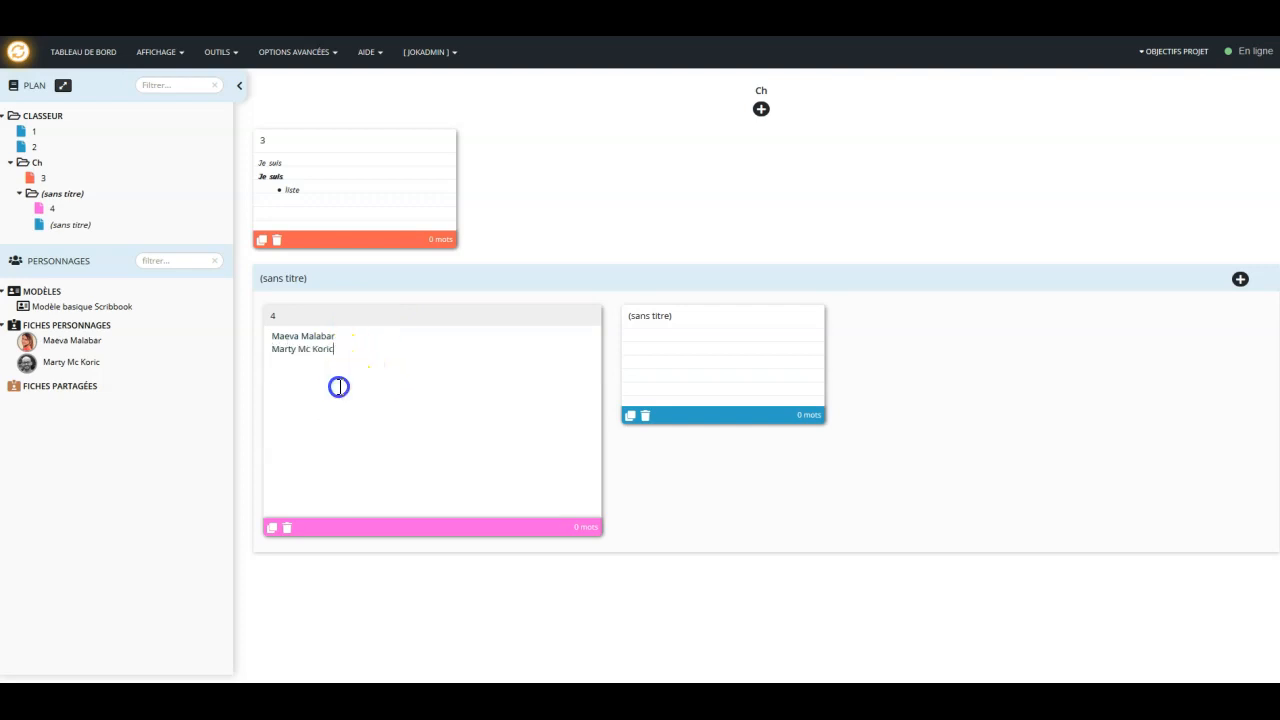
{"action": "left_click", "coordinate": [858, 521]}
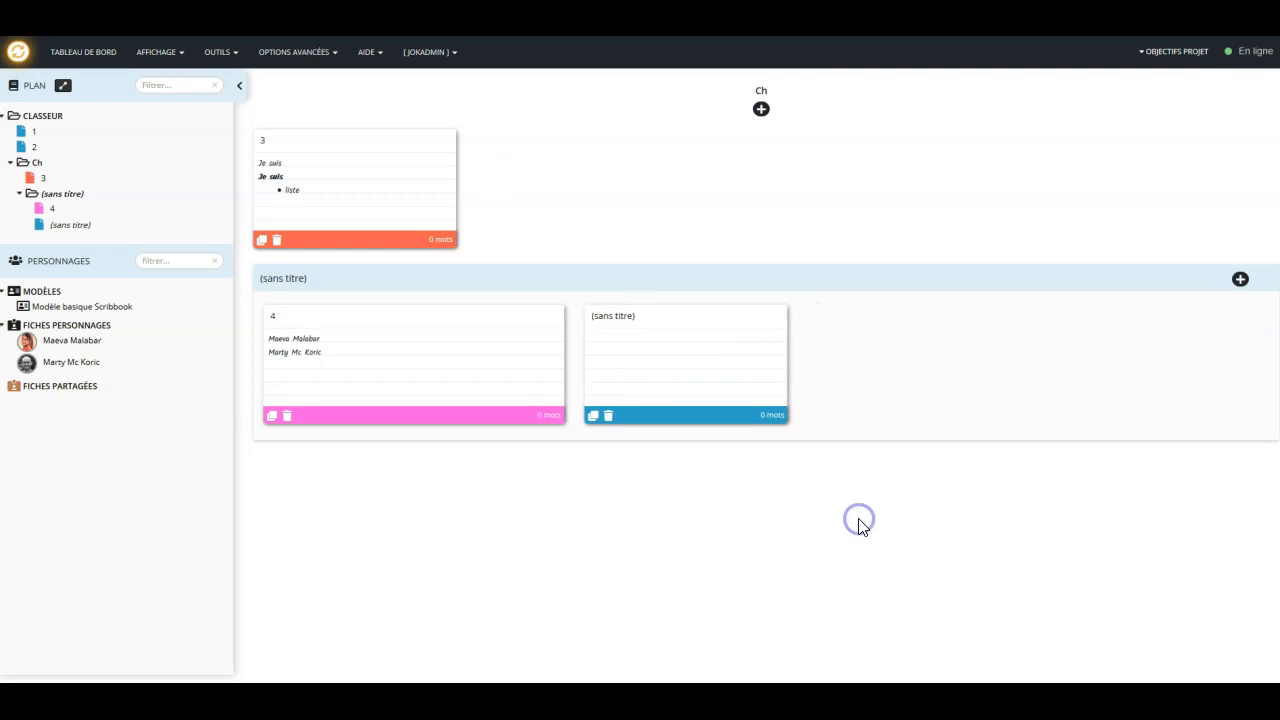
Step: Open text 4 to check its synopsis and linked characters, and return to the Ch folder's card mode
{"action": "left_click", "coordinate": [51, 213]}
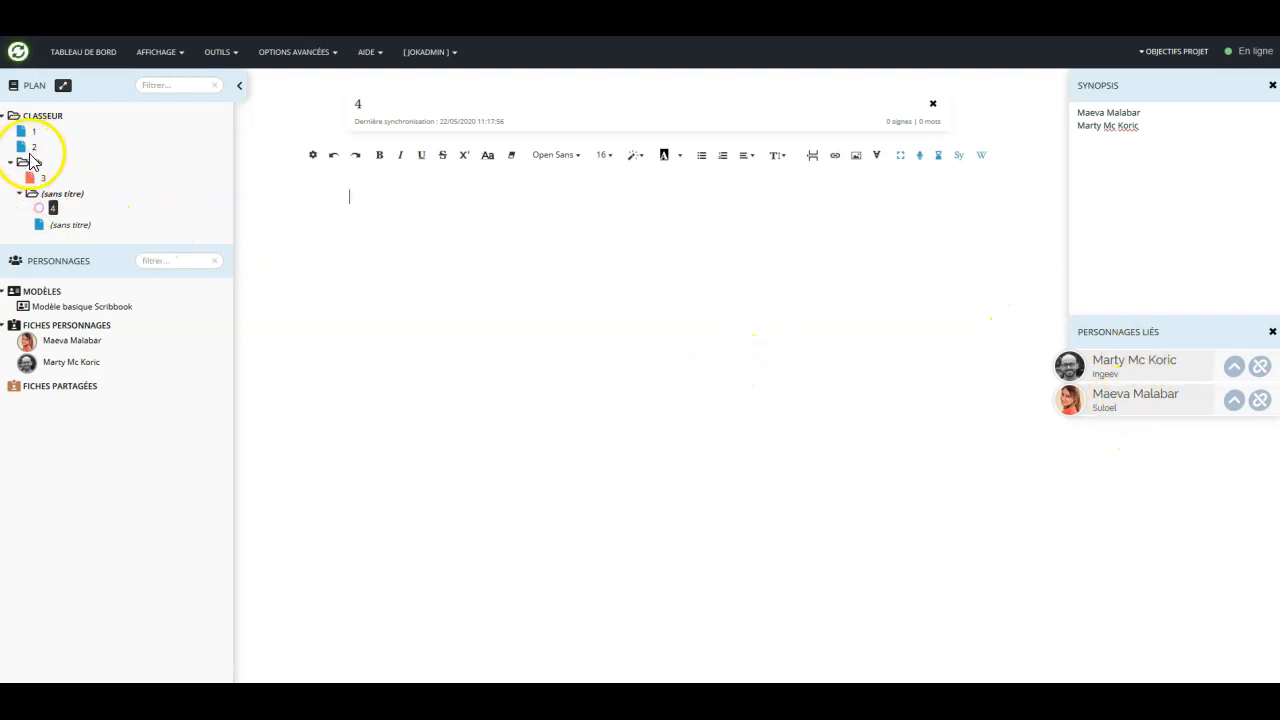
{"action": "left_click", "coordinate": [37, 162]}
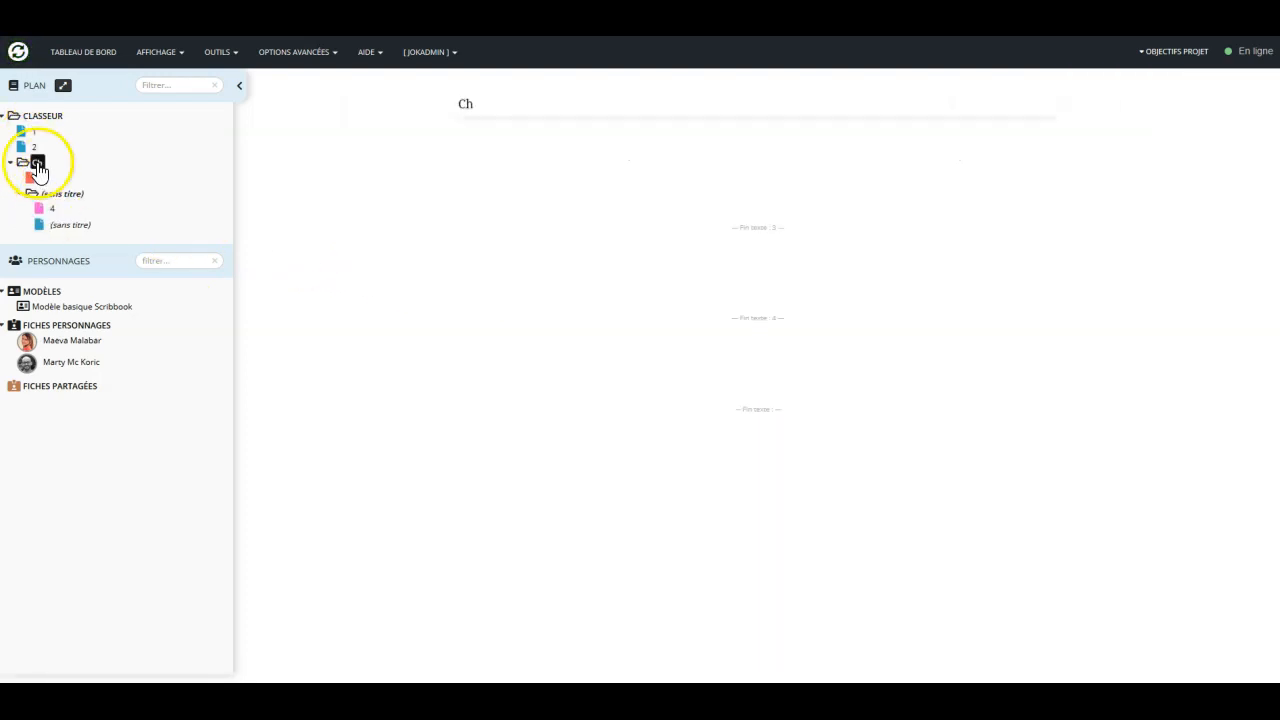
{"action": "right_click", "coordinate": [37, 162]}
{"action": "left_click", "coordinate": [72, 340]}
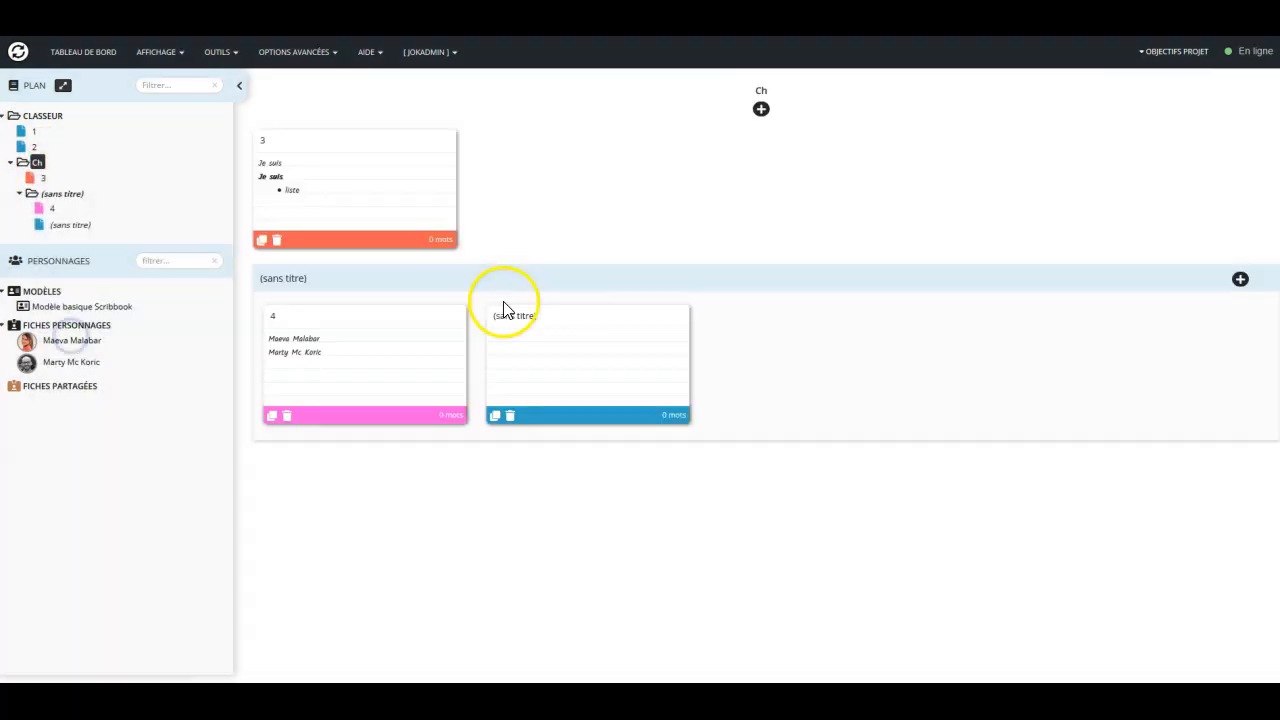
Step: Add a line with a long dash (—) and a line with an opening guillemet («) below the characters in card 4's synopsis
{"action": "left_click", "coordinate": [430, 368]}
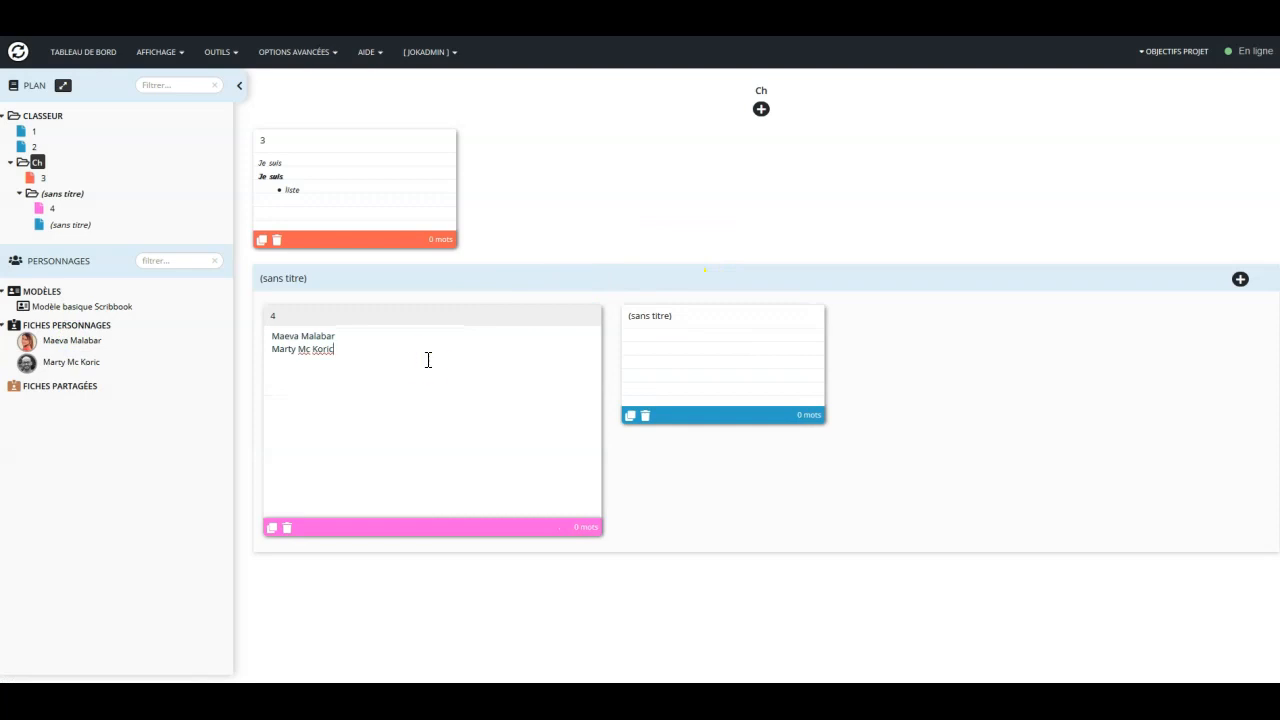
{"action": "key", "text": "Return"}
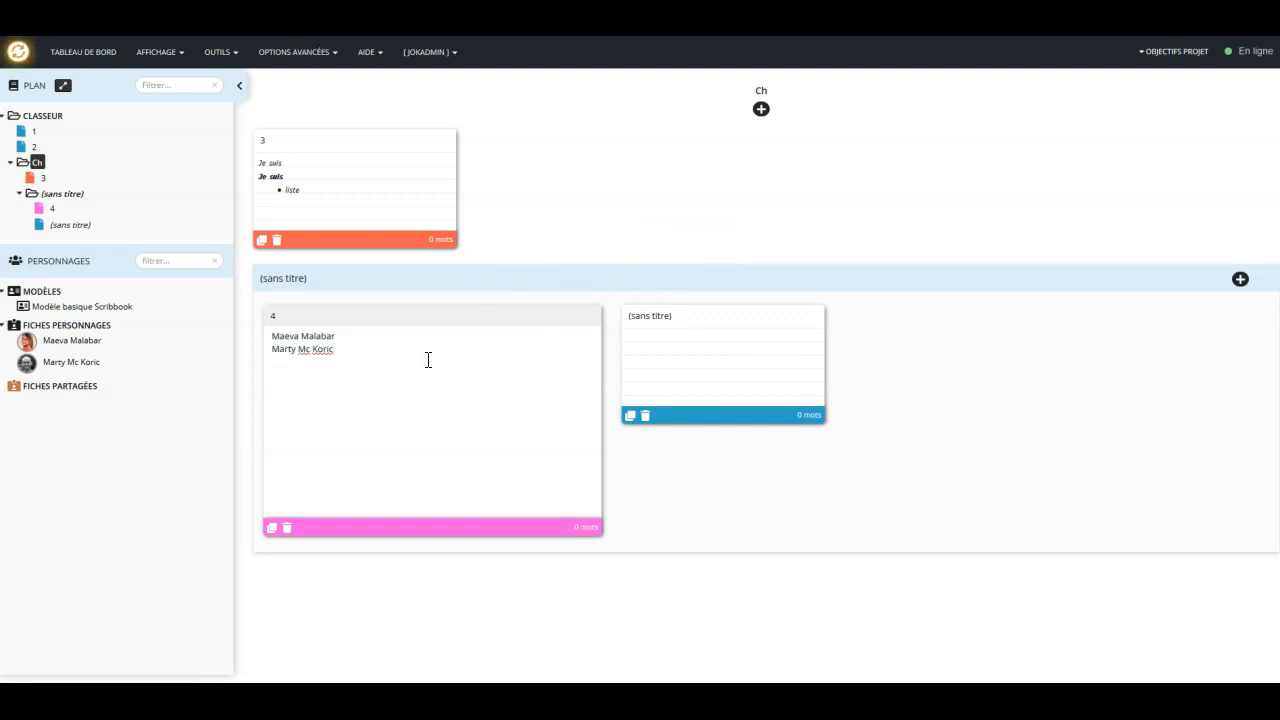
{"action": "type", "text": "-"}
{"action": "left_click", "coordinate": [362, 383]}
{"action": "left_click", "coordinate": [330, 385]}
{"action": "type", "text": "\""}
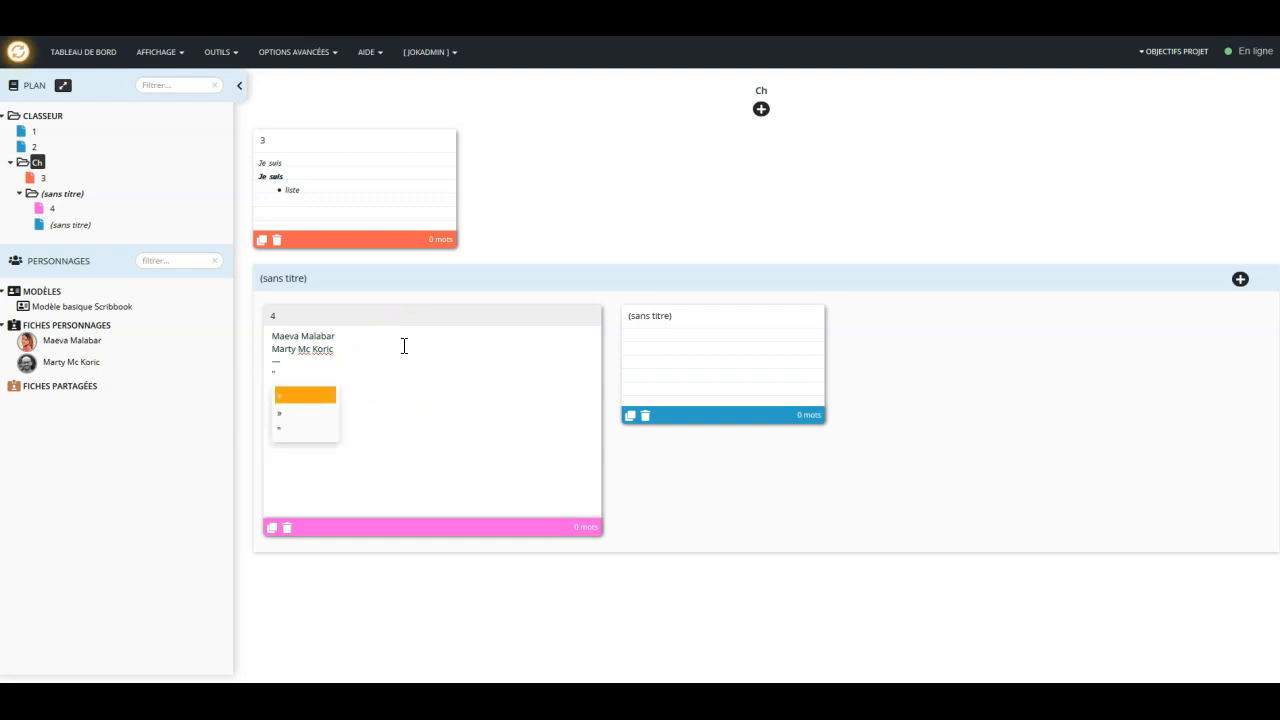
{"action": "left_click", "coordinate": [291, 405]}
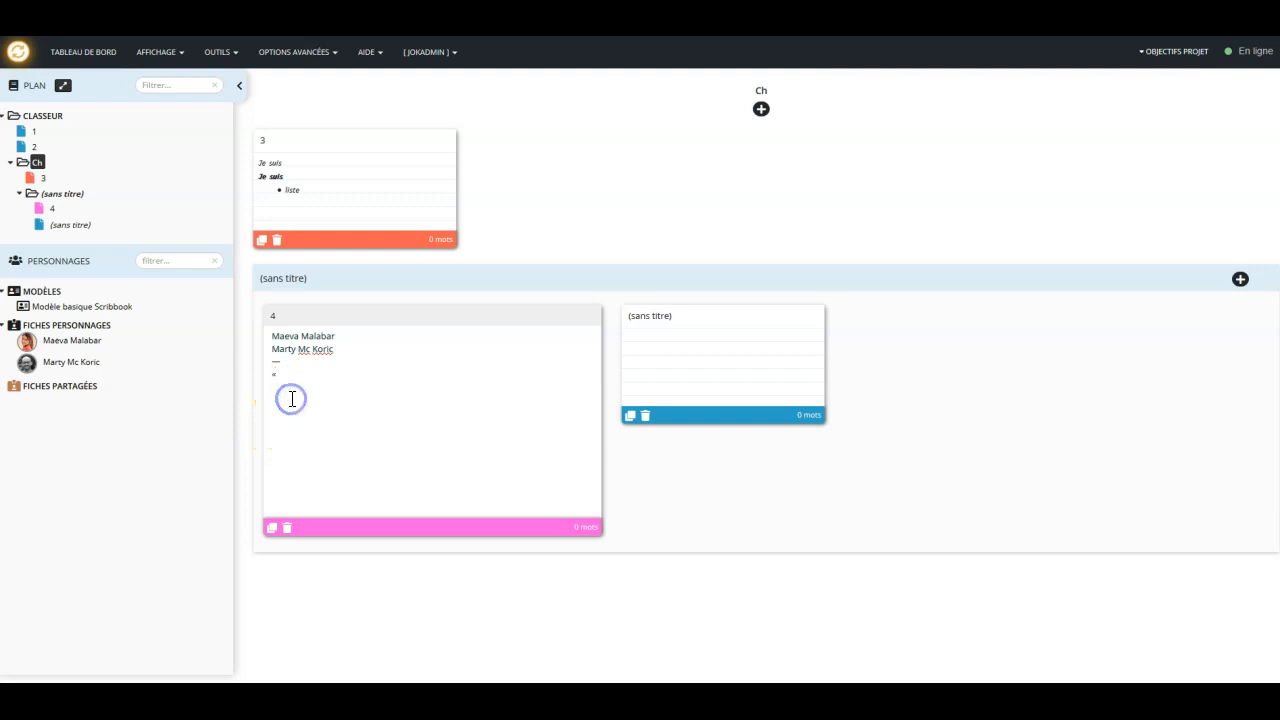
{"action": "left_click", "coordinate": [755, 503]}
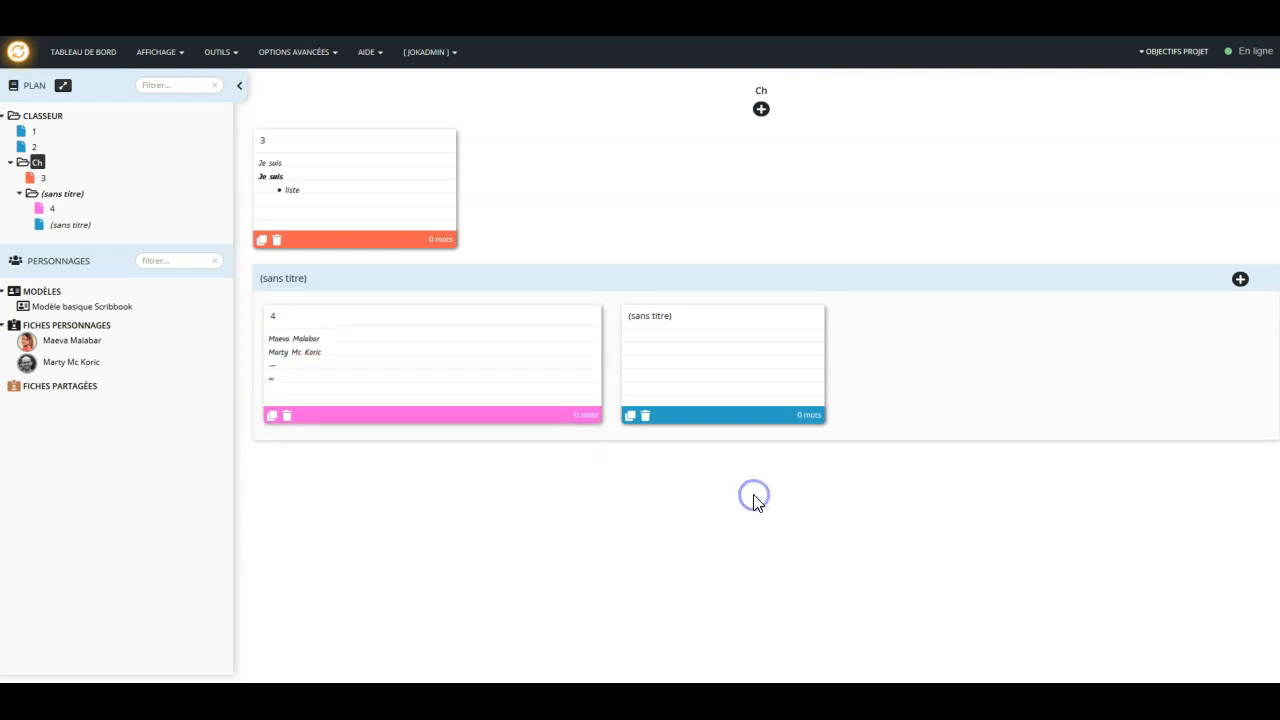